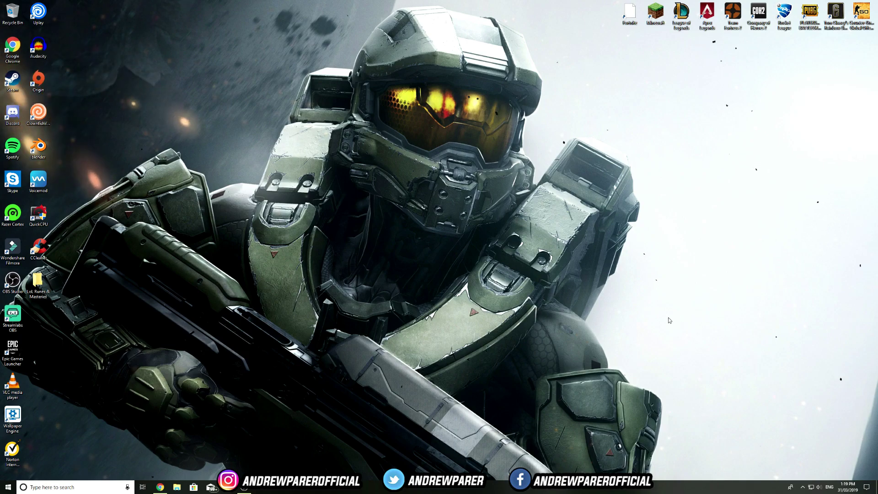
Start Disk Clean-up for Local Disk (C:) from the drive's properties in File Explorer.
key(super+e)
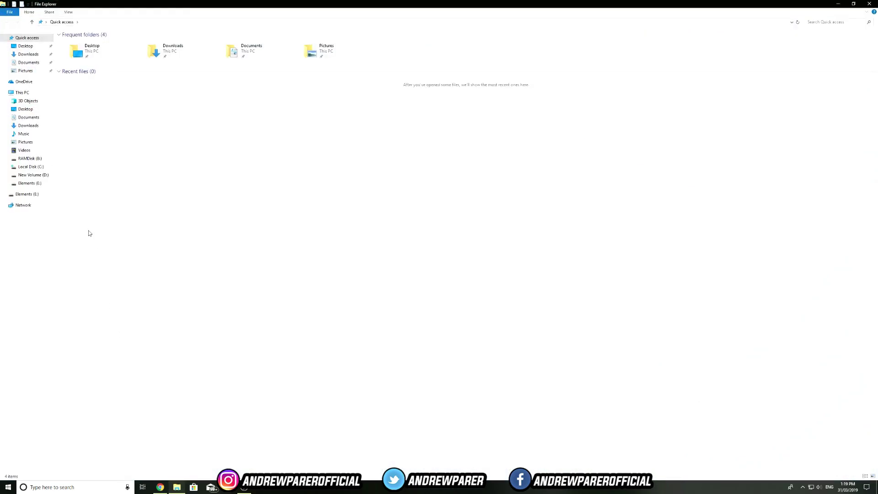
click(37, 94)
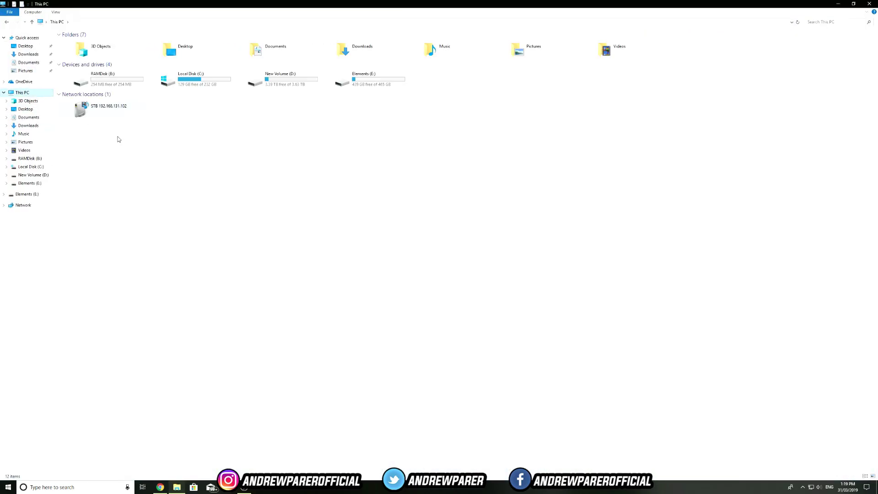
right_click(207, 85)
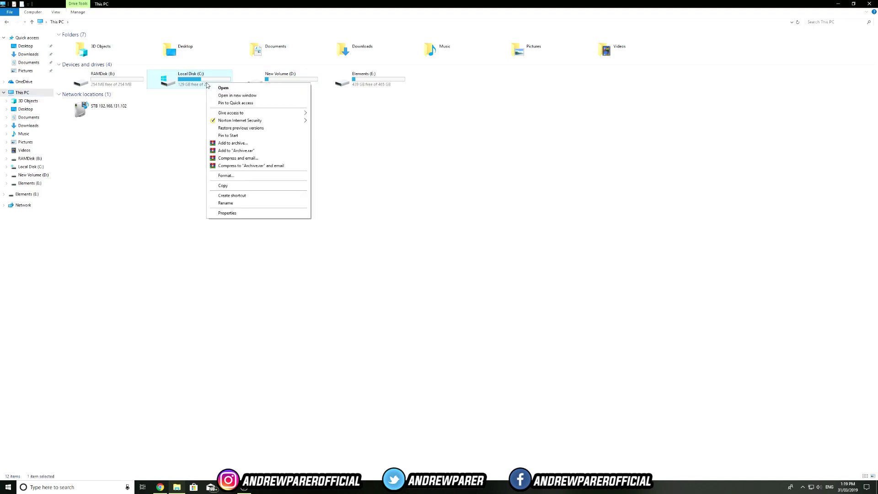
click(235, 212)
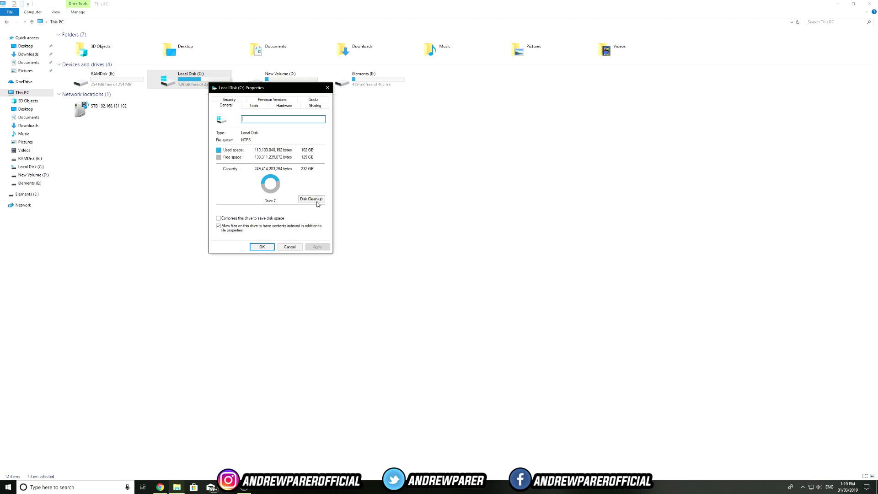
click(312, 199)
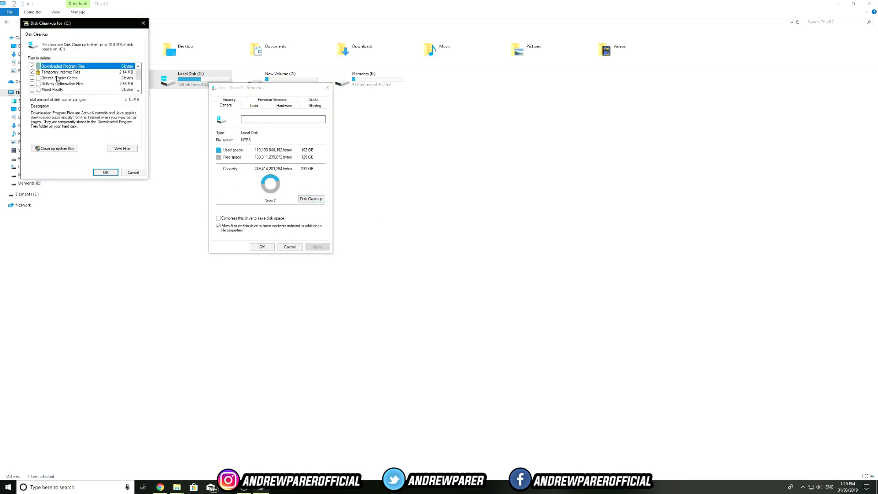
Mark every file category for clean-up on drive C:, including temporary files, permanently delete them and close the drive's properties.
click(32, 78)
click(32, 84)
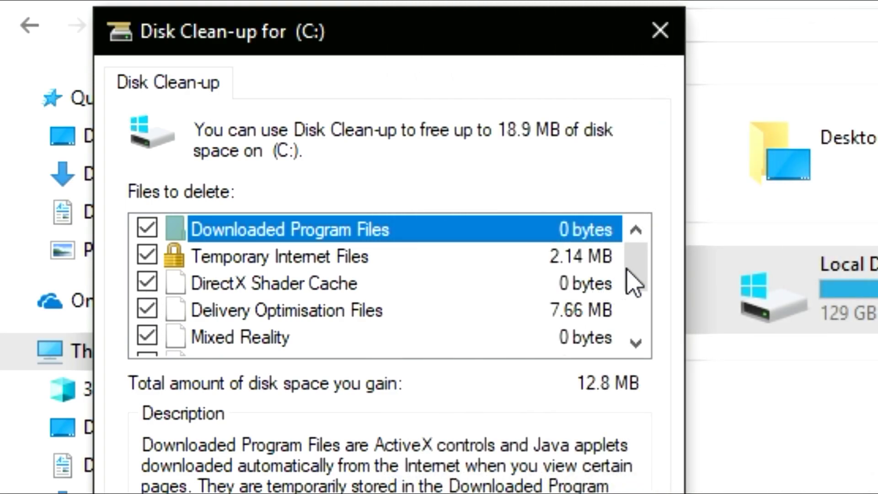
drag(636, 275, 647, 294)
click(147, 311)
click(146, 337)
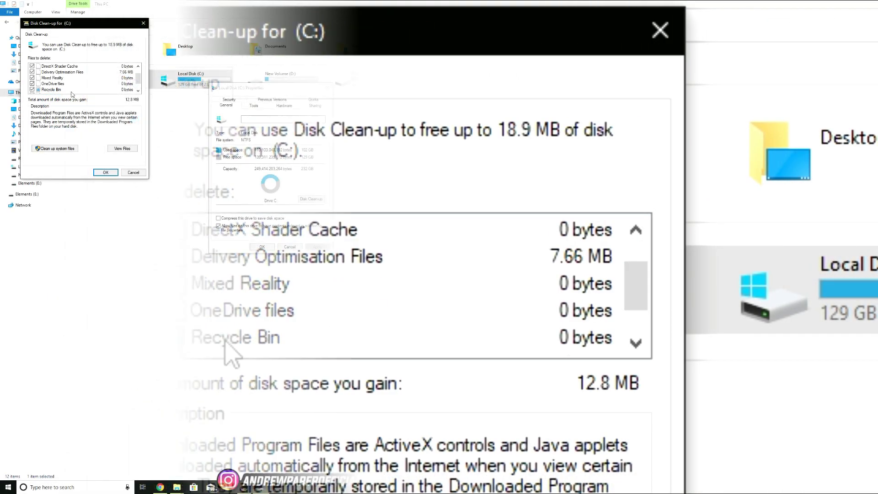
scroll(38, 91, down, 1)
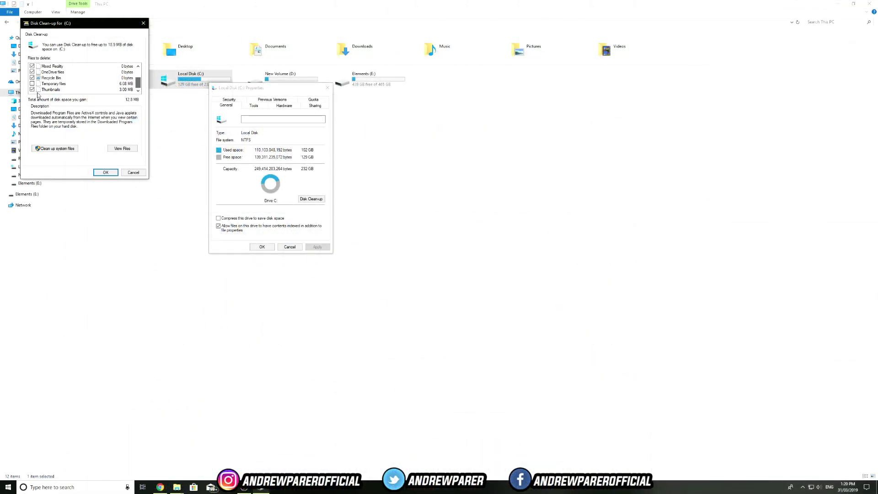
click(104, 172)
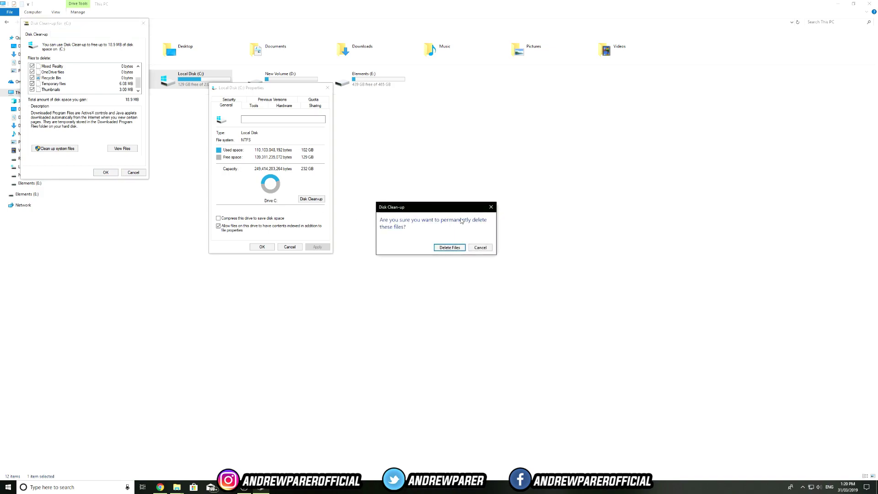
click(450, 248)
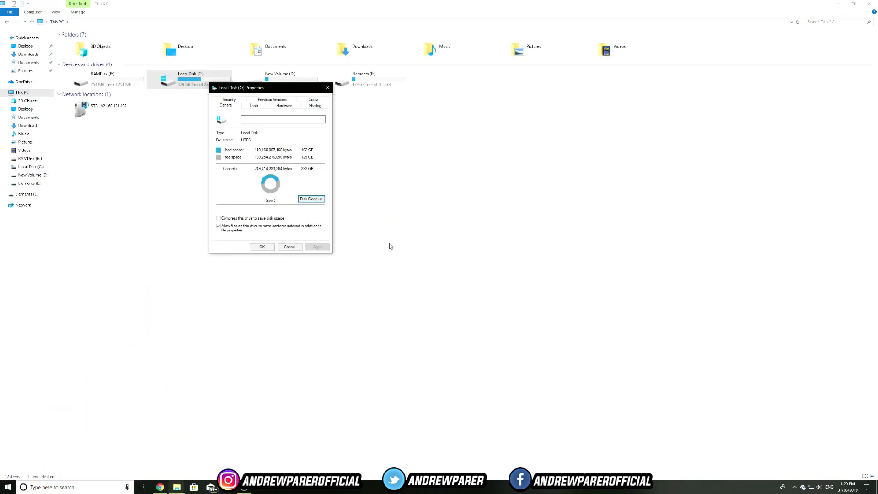
click(270, 246)
Run Disk Clean-up on New Volume (D:) with all file categories marked, permanently delete the files and close File Explorer.
right_click(287, 85)
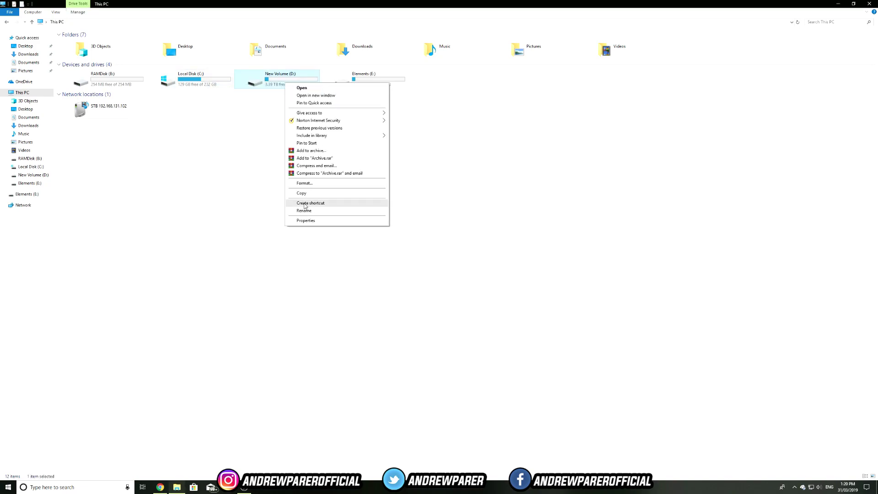
click(305, 221)
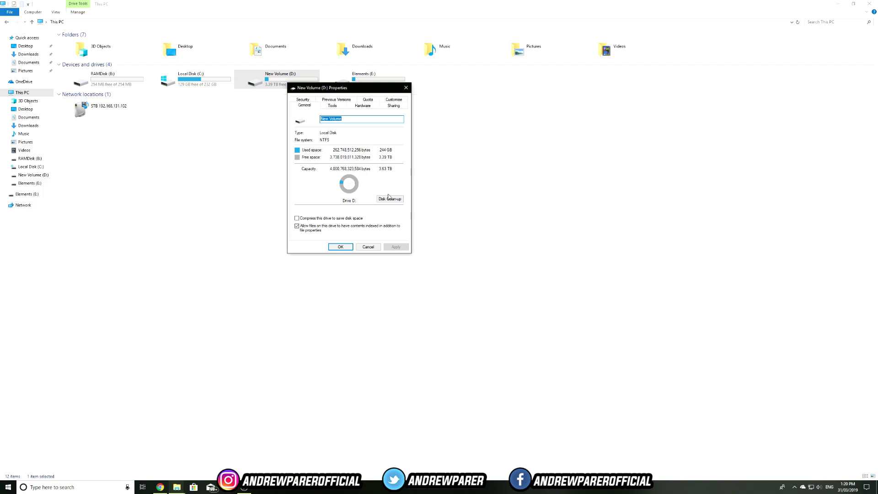
click(389, 198)
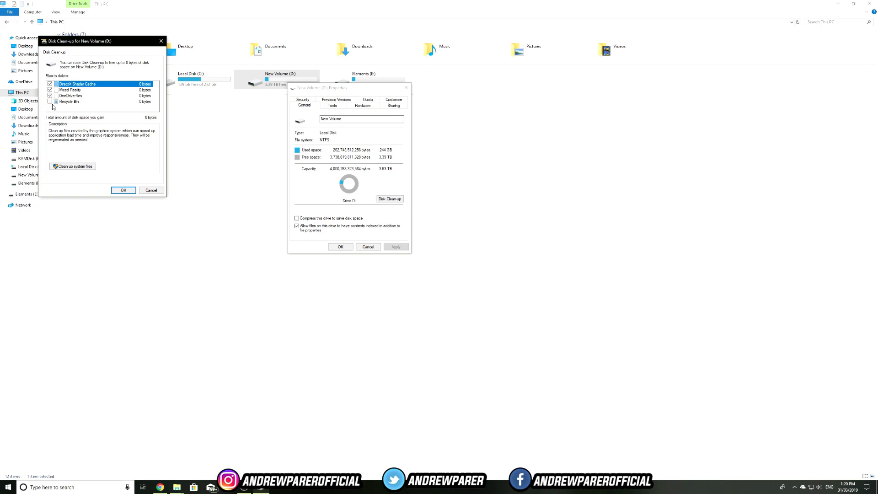
click(124, 191)
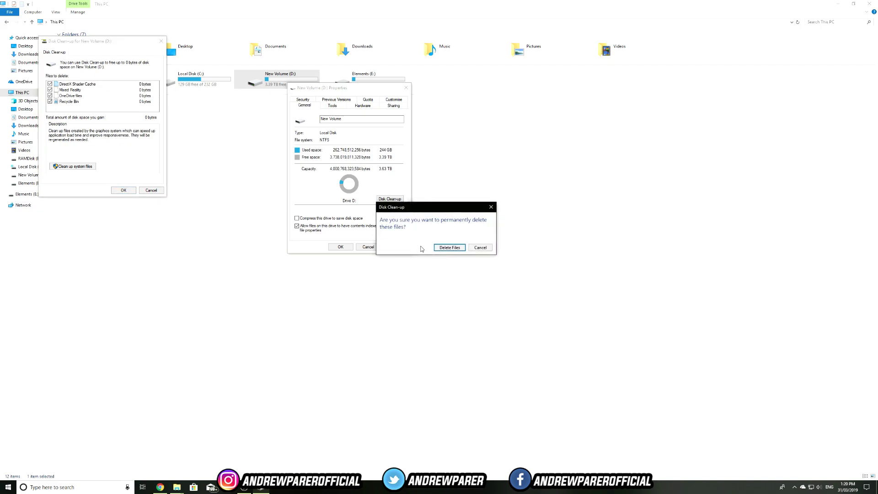
click(449, 248)
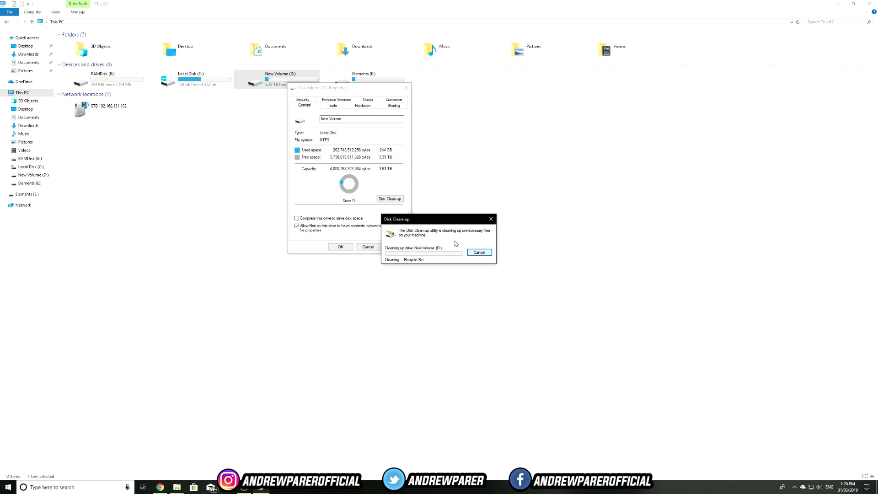
click(340, 247)
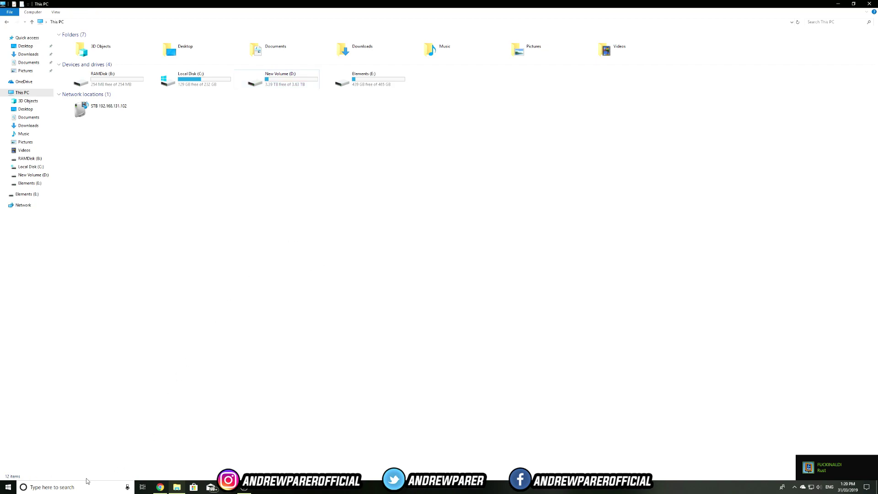
click(869, 3)
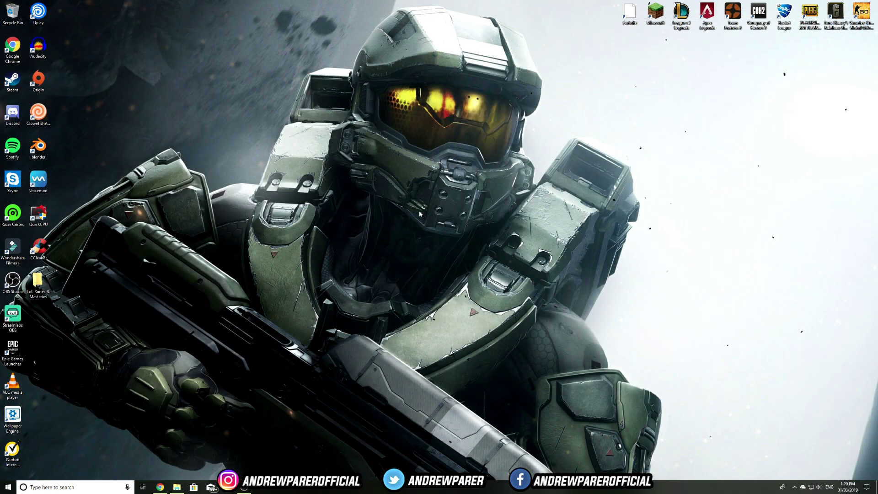
Search Windows for "power", open the power plan selection and move its window to the middle of the desktop.
click(66, 487)
click(172, 446)
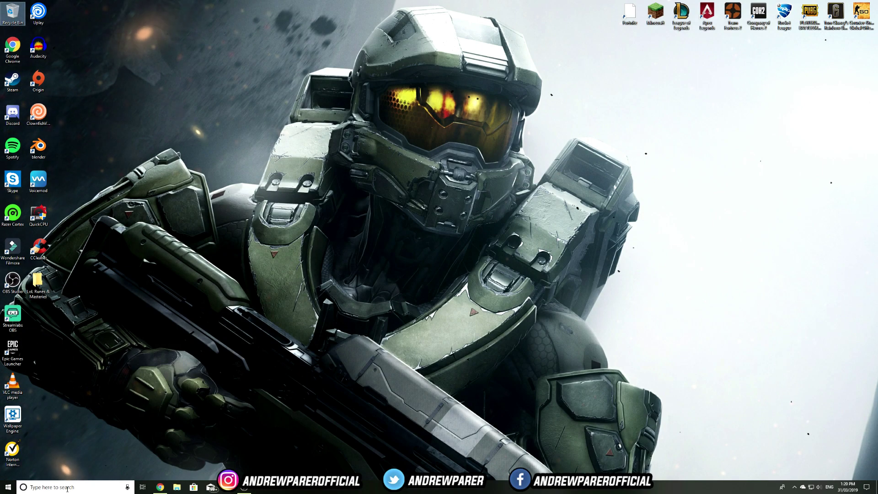
click(67, 488)
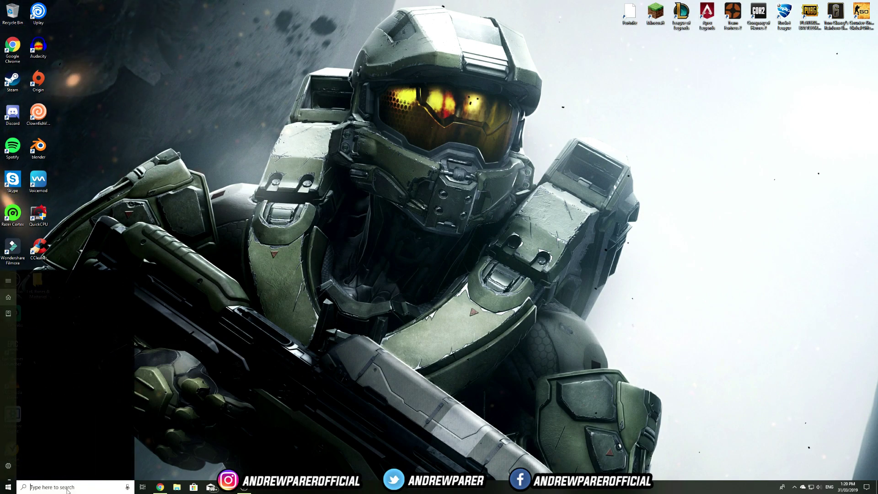
text(power)
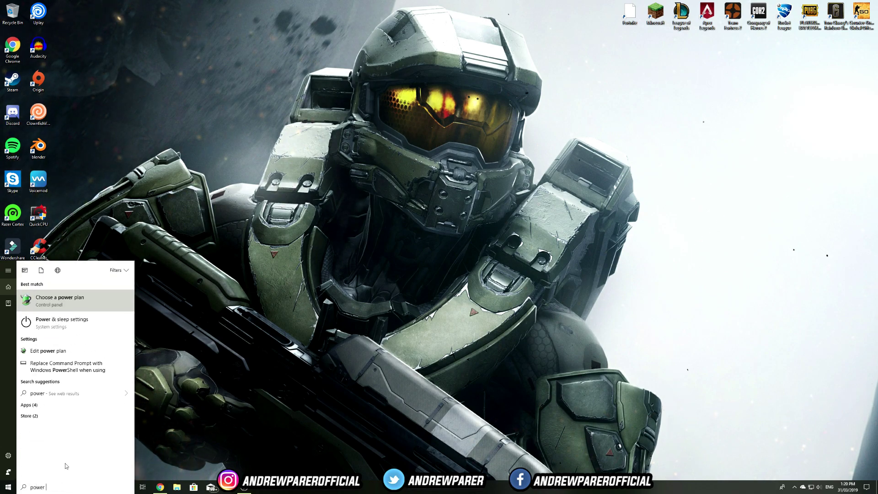
click(71, 302)
drag(616, 62, 443, 142)
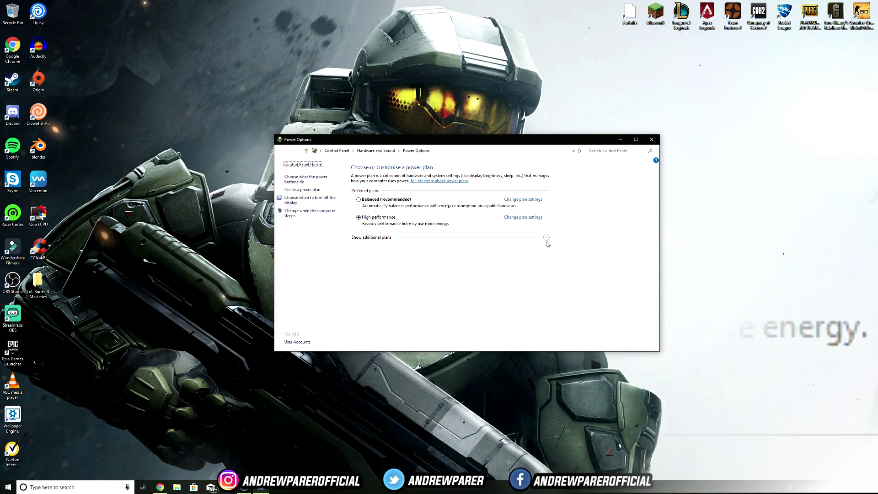
Check the additional power plans and make High performance the active plan.
click(547, 238)
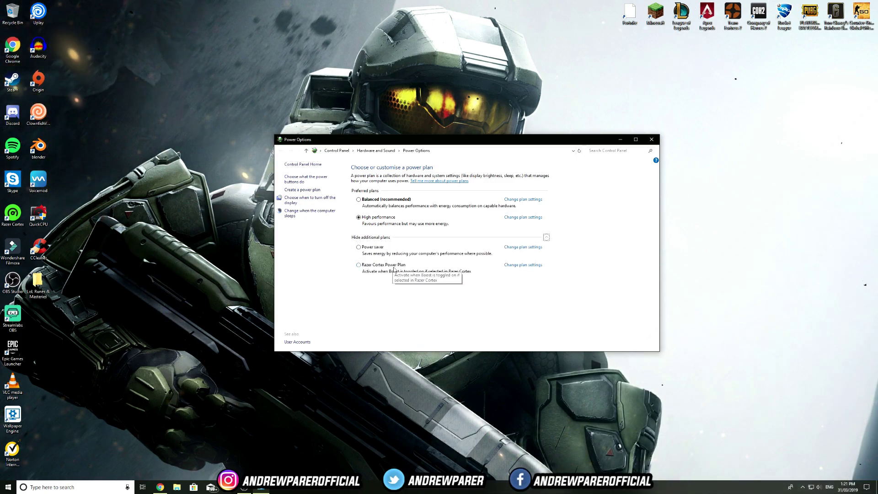
click(546, 238)
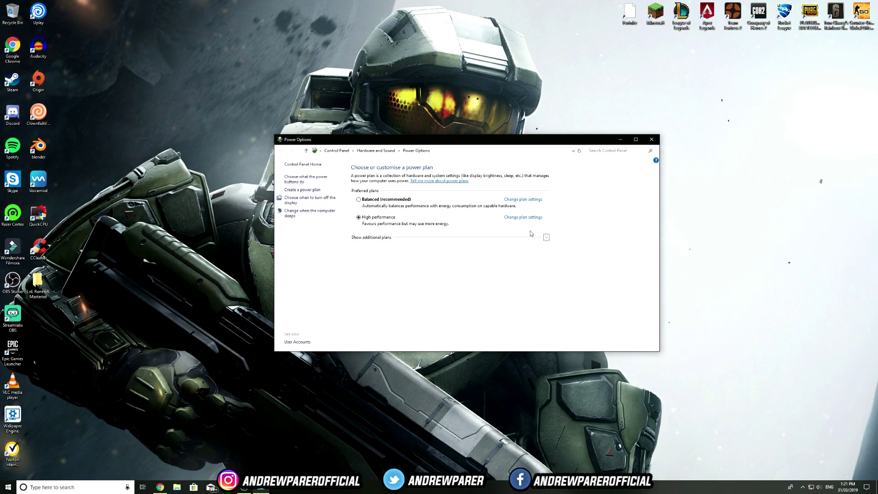
click(374, 202)
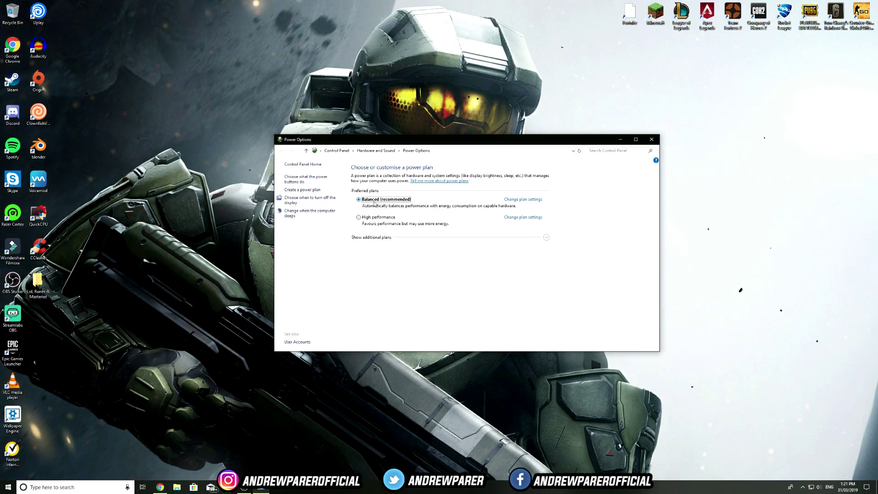
click(378, 218)
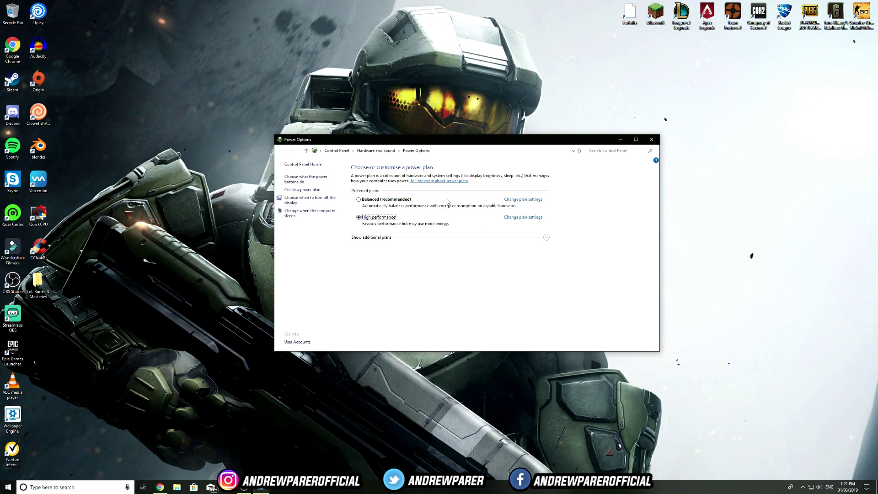
Search Control Panel for "advanced system settings" and open the advanced System Properties.
click(610, 152)
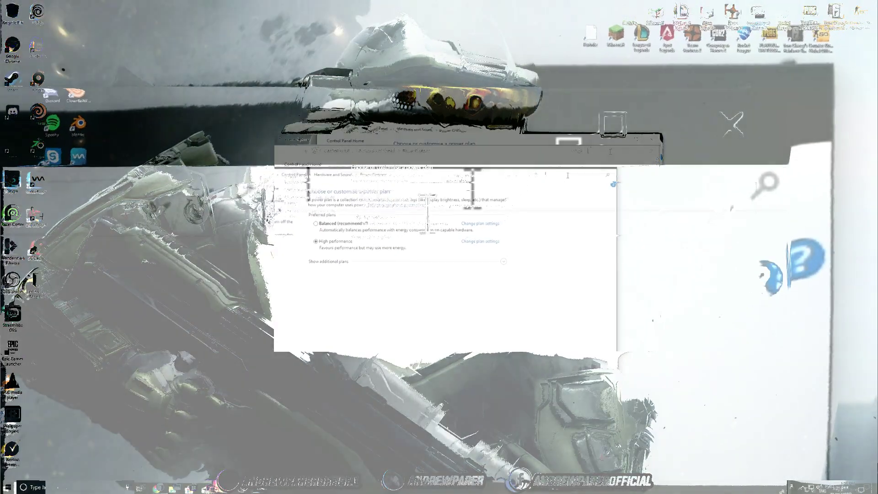
text(advanced sys)
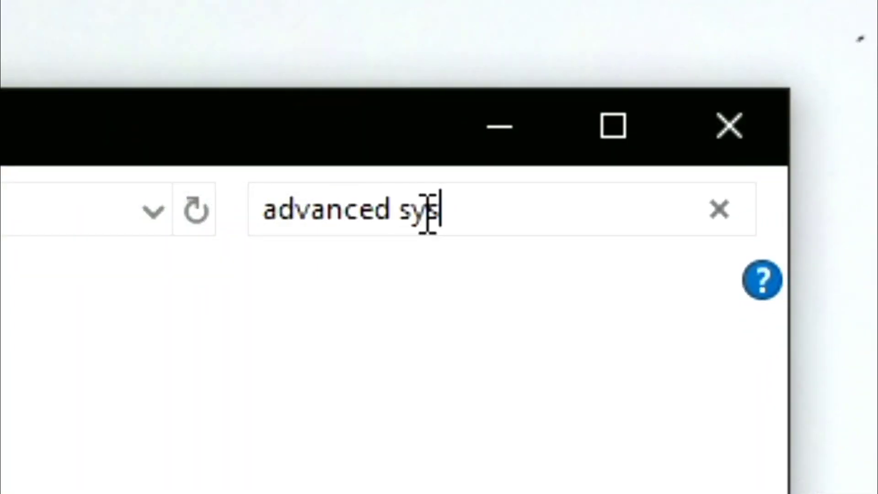
text(tem settings)
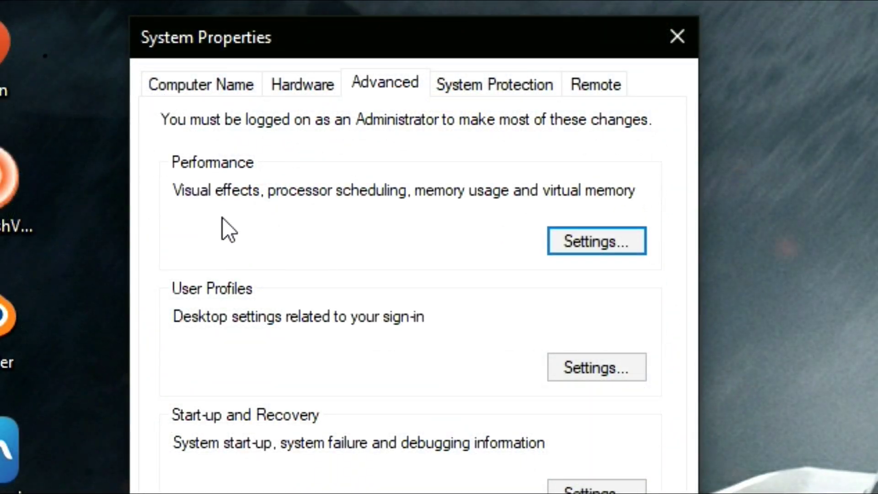
Review the Custom visual effects in the system's performance settings and accept them.
click(597, 241)
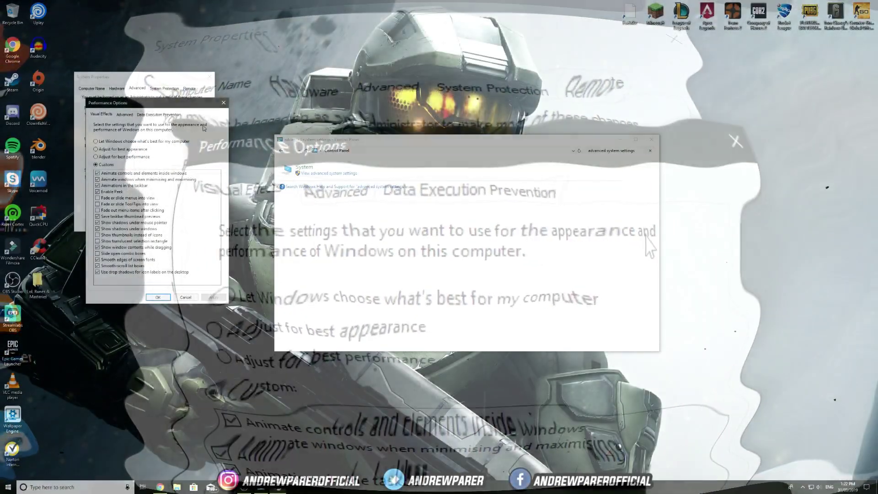
drag(180, 107, 468, 144)
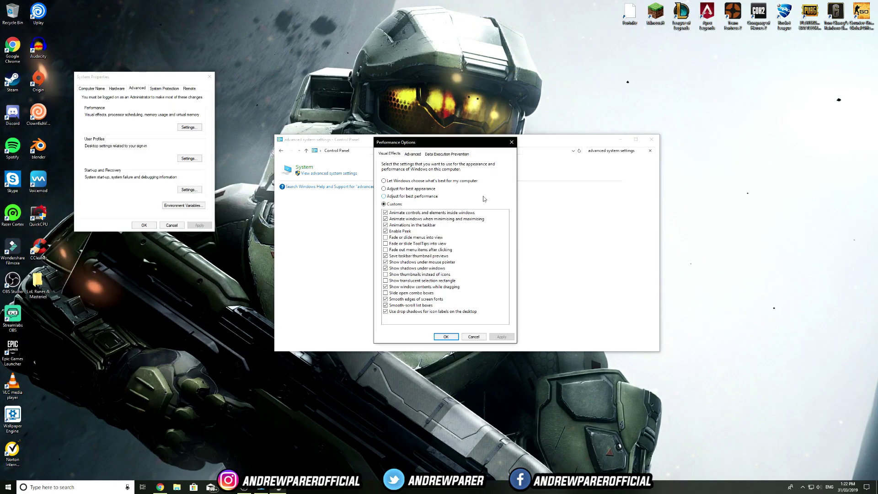
click(446, 337)
Check the system protection configuration of New Volume (D:) and close it without applying changes.
drag(164, 80, 481, 188)
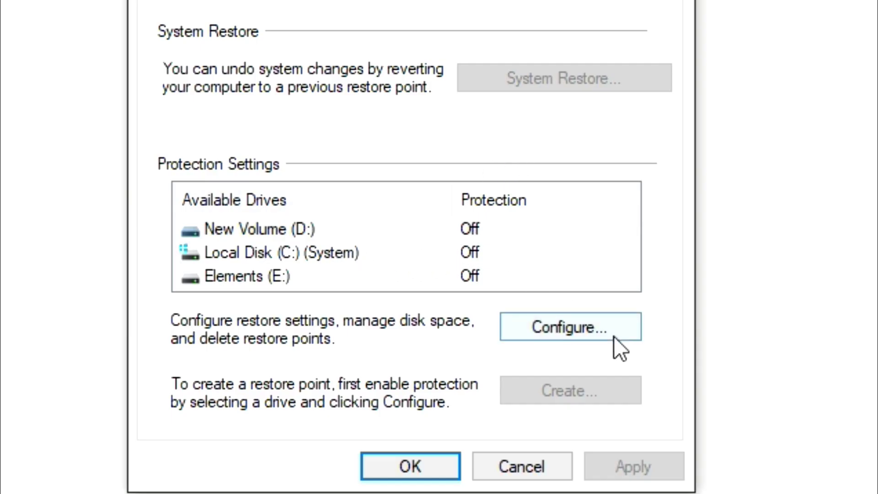
click(614, 336)
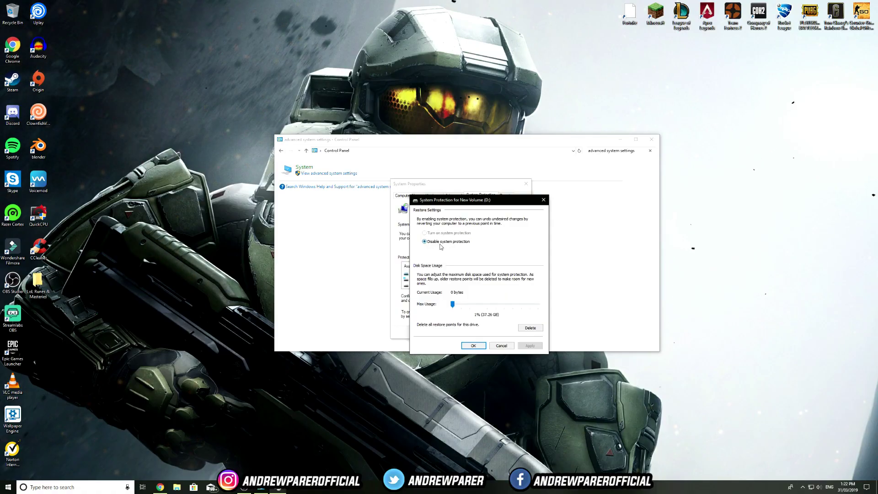
click(502, 346)
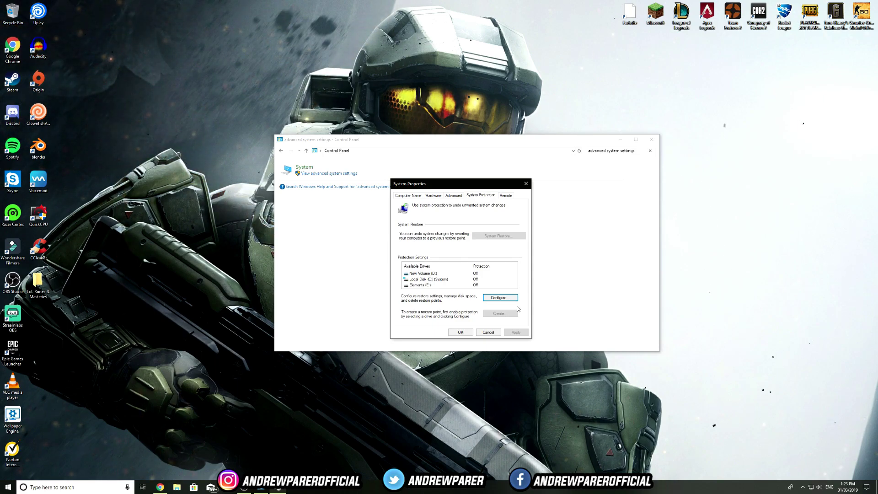
Check the system protection configuration of Local Disk (C:) and New Volume (D:), making no changes to either drive.
click(489, 280)
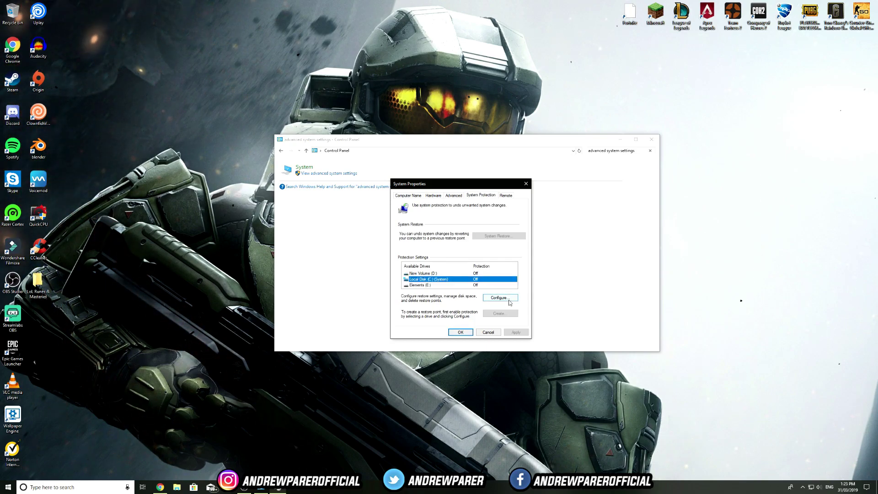
click(500, 298)
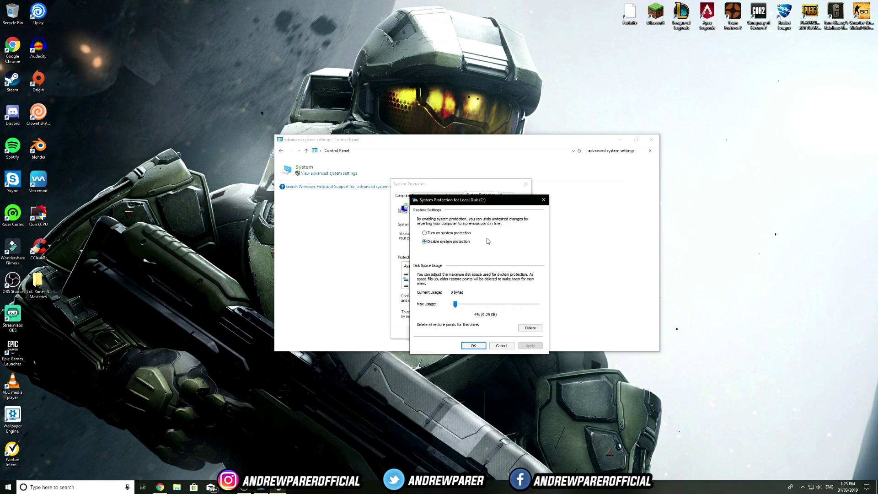
click(501, 346)
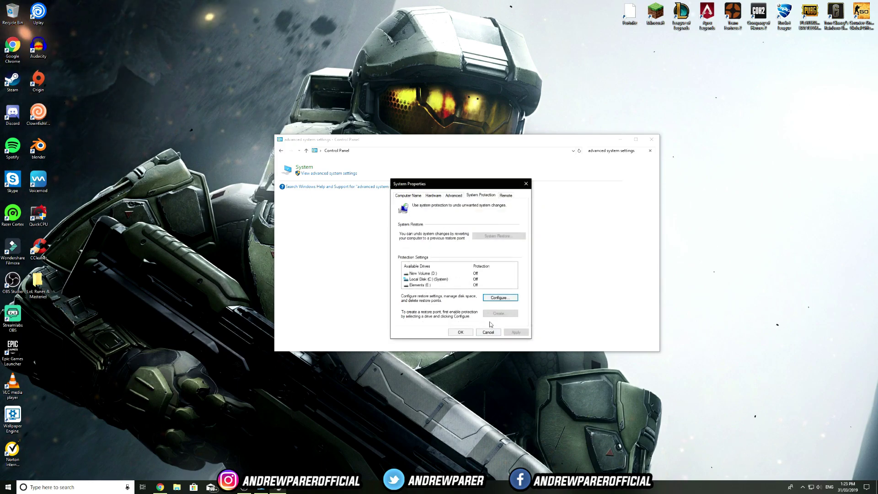
click(442, 273)
click(500, 298)
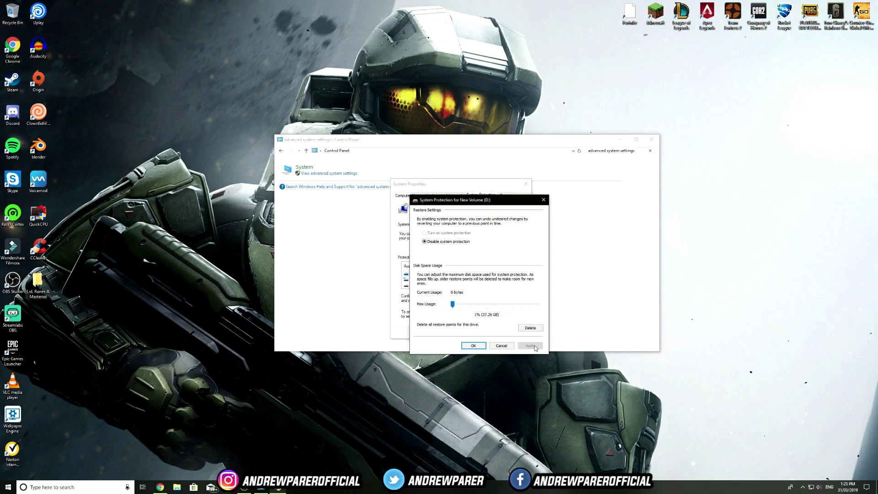
click(474, 346)
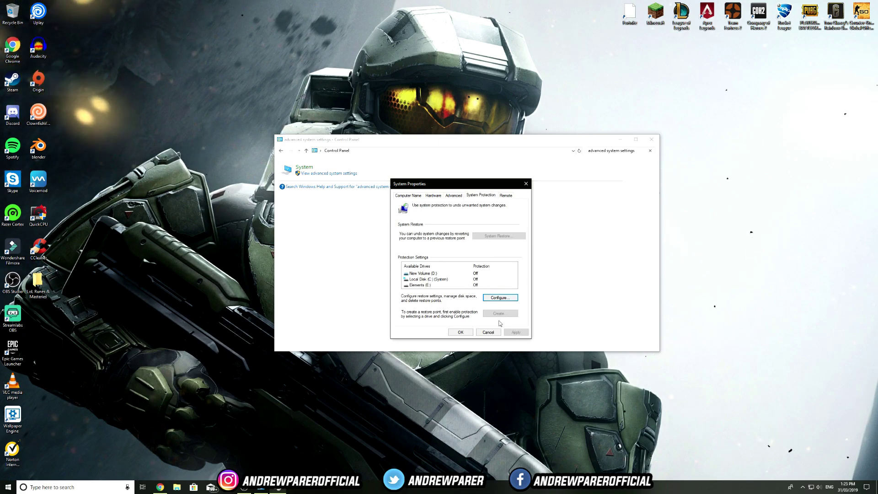
Allow Remote Assistance connections to this computer, apply the setting, and close System Properties and Control Panel.
click(506, 195)
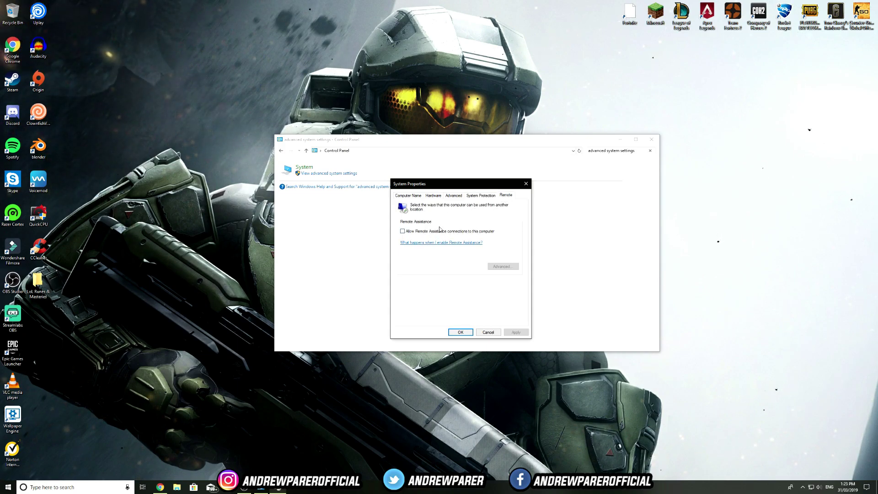
click(426, 231)
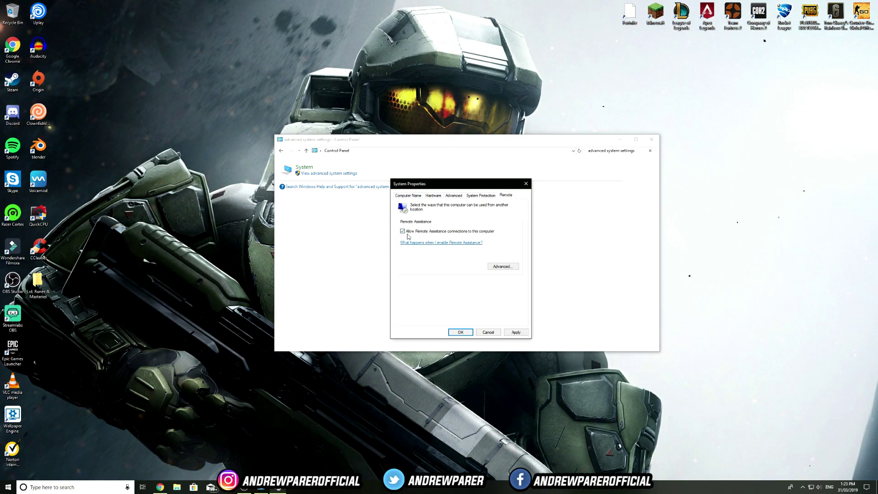
click(521, 335)
key(ctrl+shift+Tab)
key(ctrl+shift+Tab)
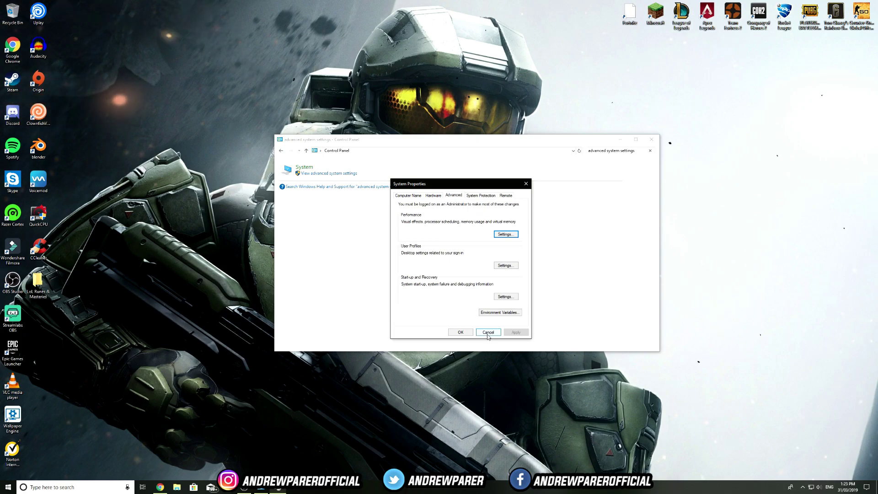
click(488, 334)
click(651, 140)
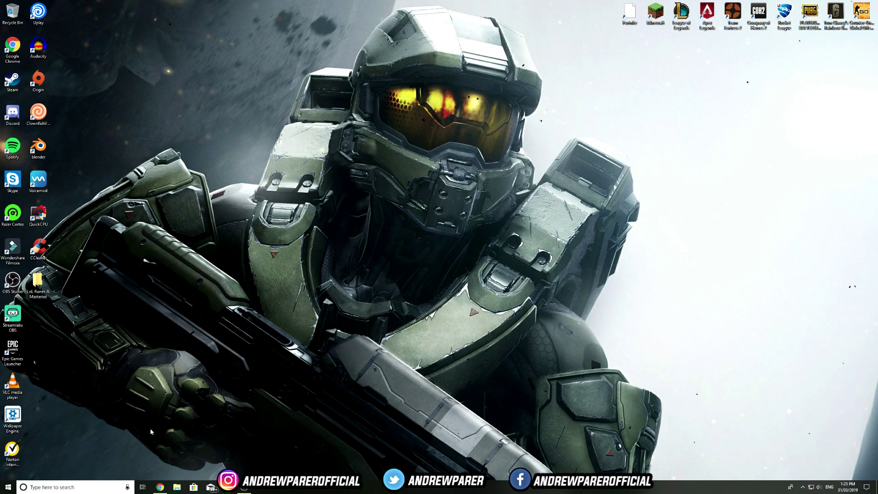
Open the user's temporary files folder by running "%temp%".
key(super+r)
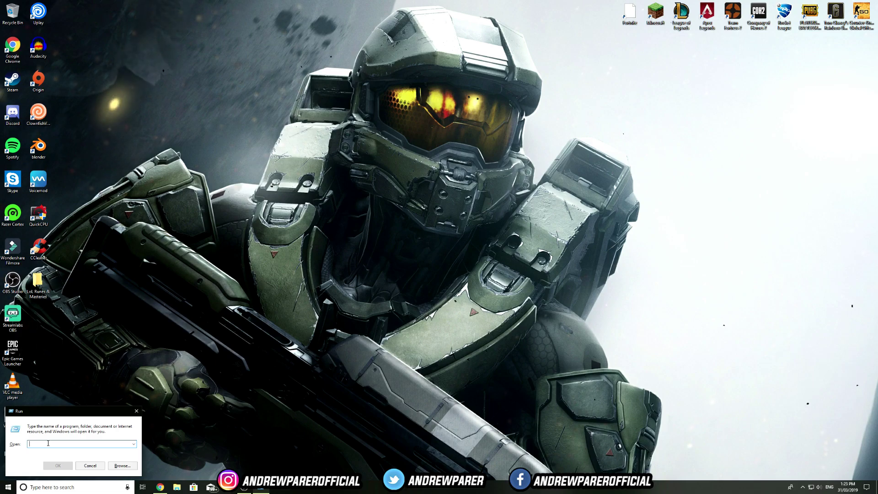
text(%)
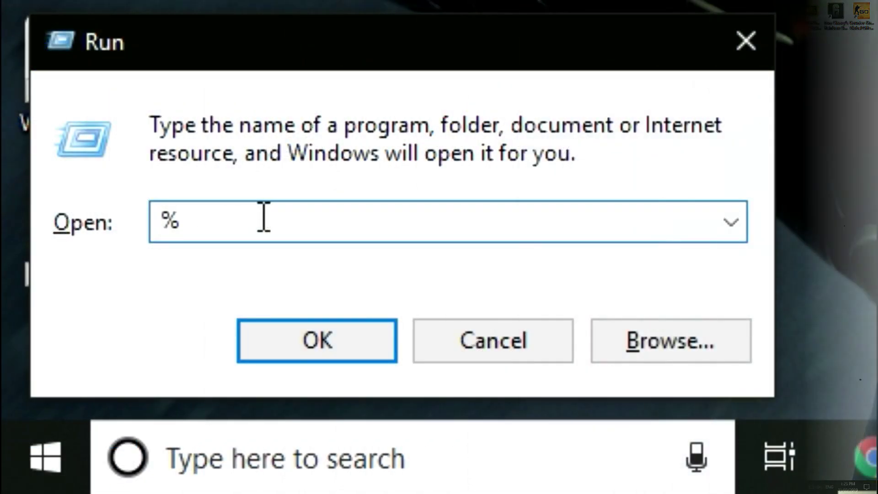
text(temp%)
key(Return)
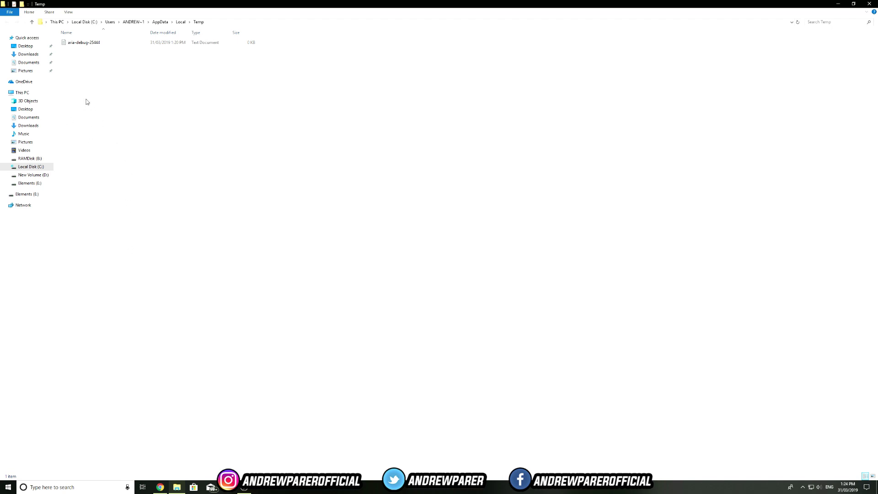
Try to delete the aria-debug-25444 text file from the Temp folder, retry the deletion, and cancel it.
right_click(111, 43)
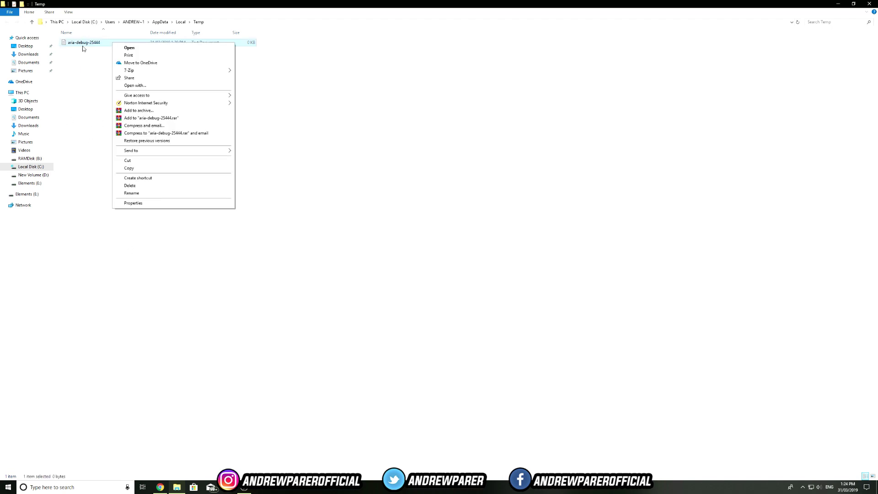
click(129, 185)
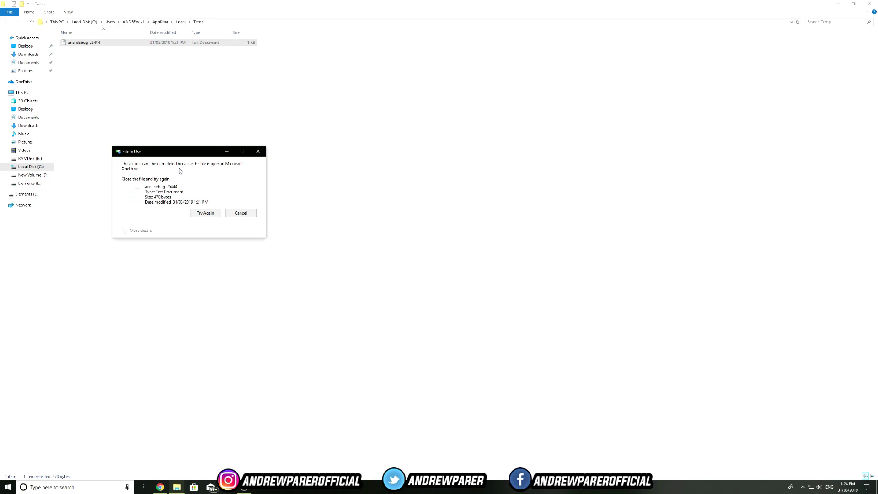
click(210, 213)
click(214, 213)
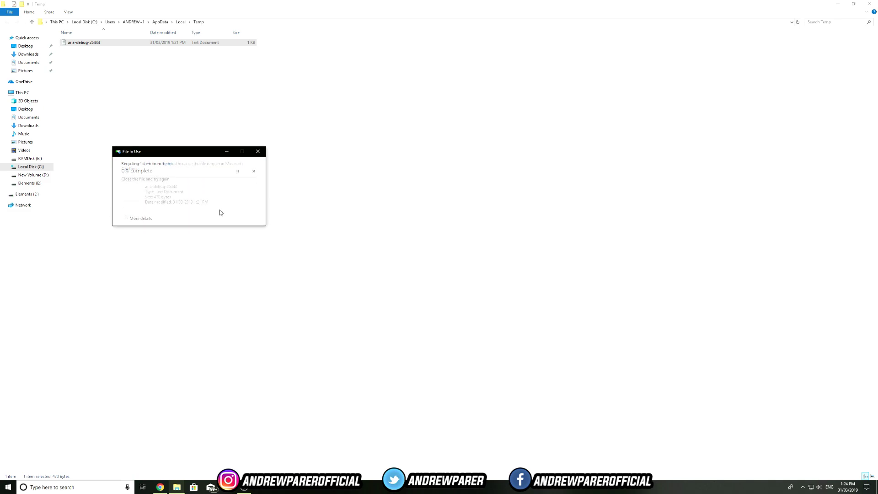
key(Escape)
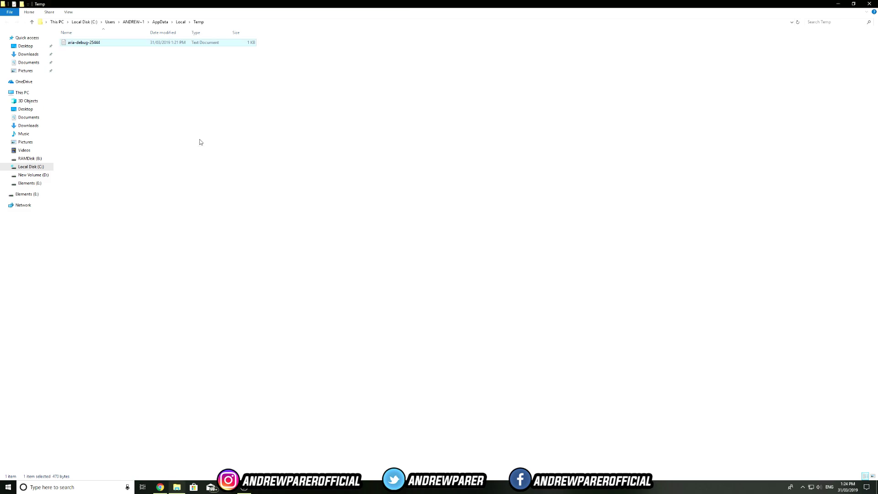
Check Quick access for frequent folders and recent files, and close File Explorer.
click(200, 142)
click(32, 45)
click(34, 39)
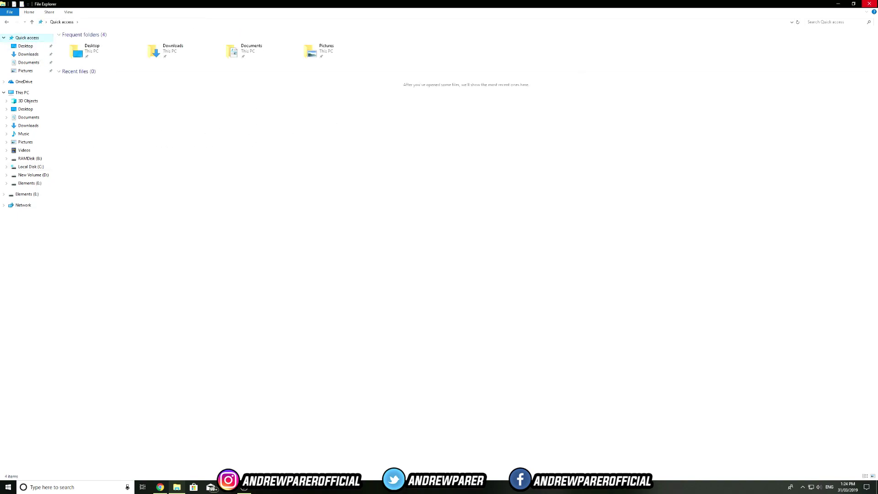
click(869, 4)
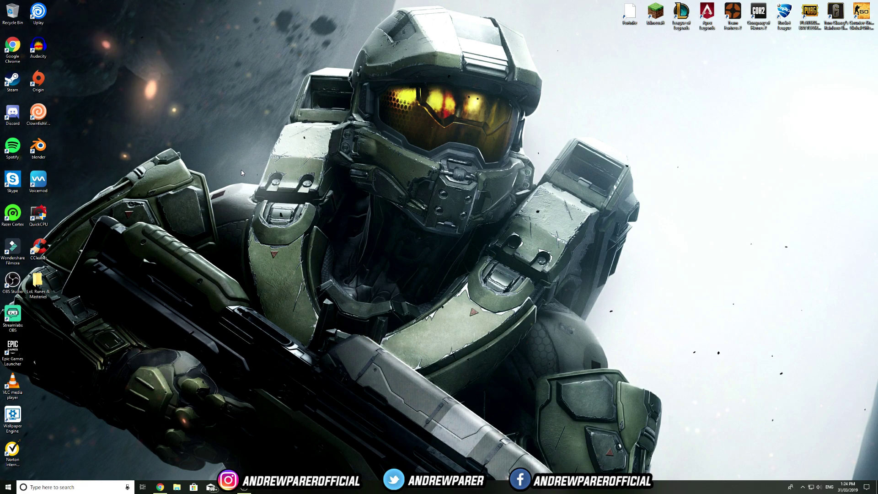
Launch CCleaner and look over the Free and Professional versions on its website in Chrome, then minimize the browser.
double_click(38, 247)
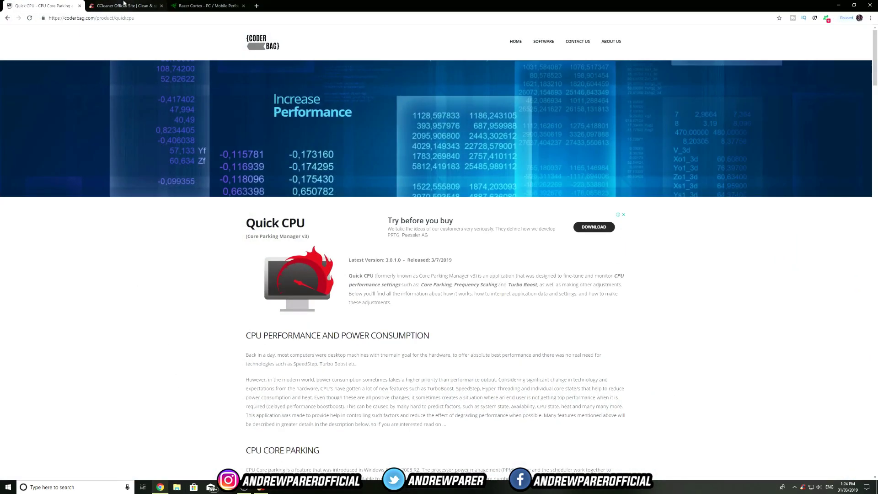
click(123, 4)
scroll(254, 167, down, 1)
scroll(247, 165, up, 1)
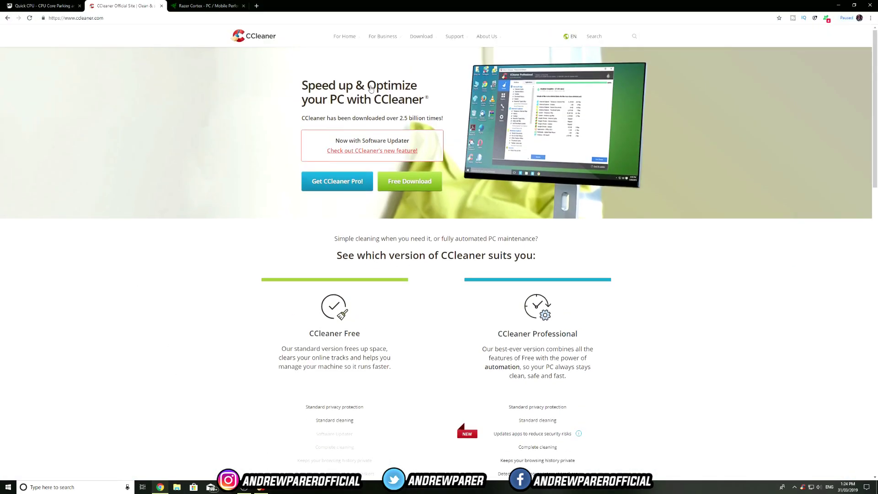
scroll(371, 89, down, 3)
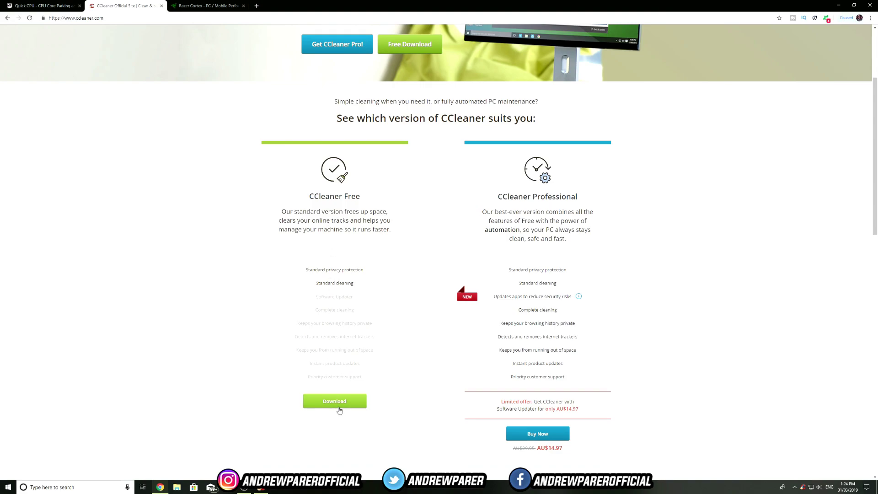
scroll(339, 407, up, 3)
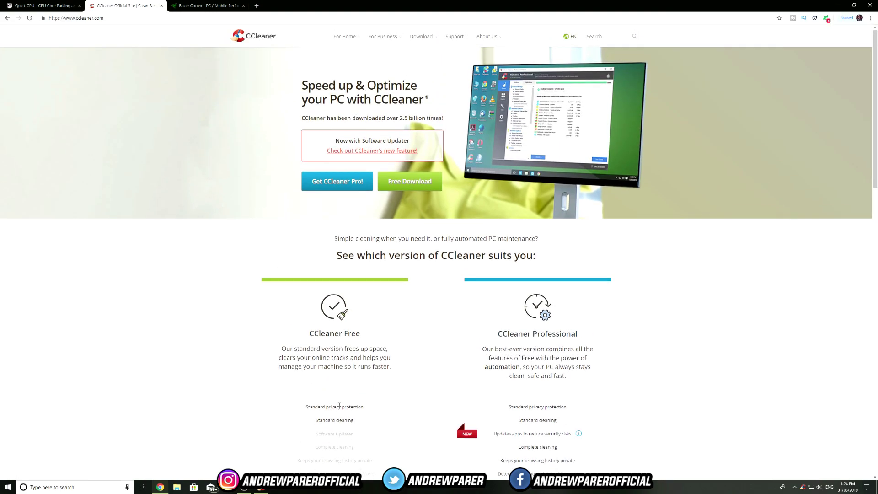
click(840, 6)
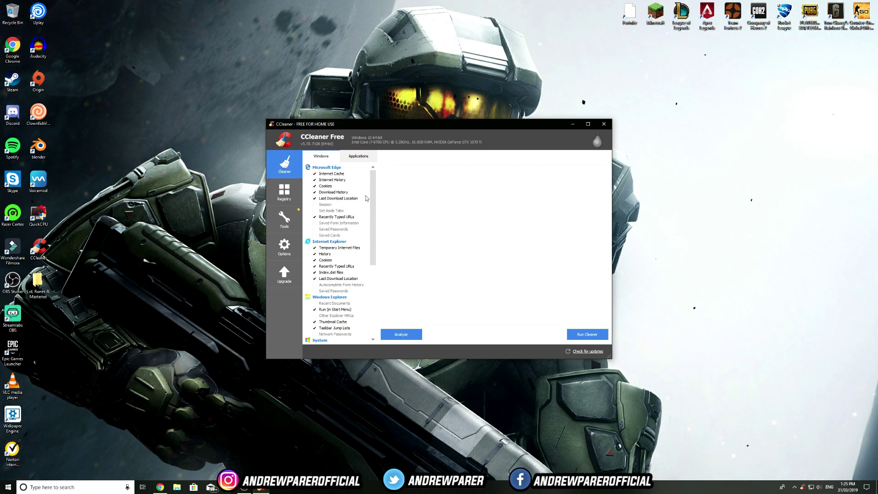
Review CCleaner's Windows and Applications cleaning items and analyze the removable files without closing Google Chrome.
mouse_move(375, 182)
mouse_down()
mouse_move(367, 245)
mouse_move(371, 183)
mouse_up()
click(358, 156)
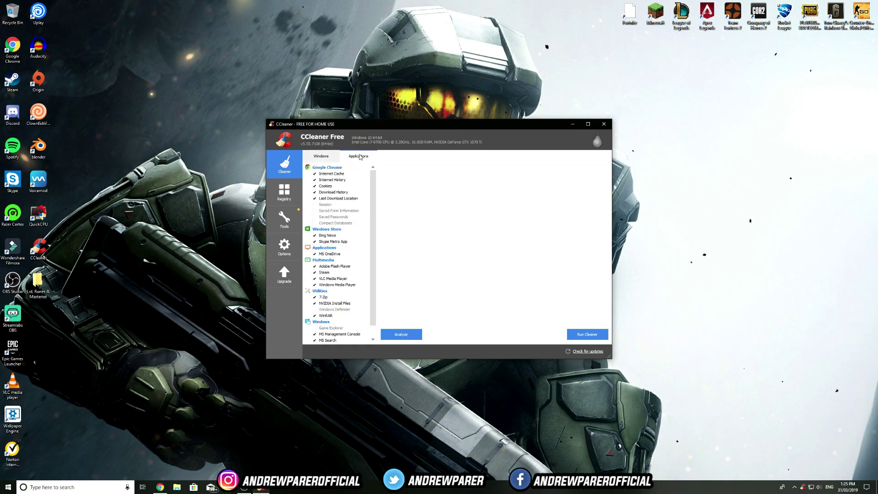
click(321, 156)
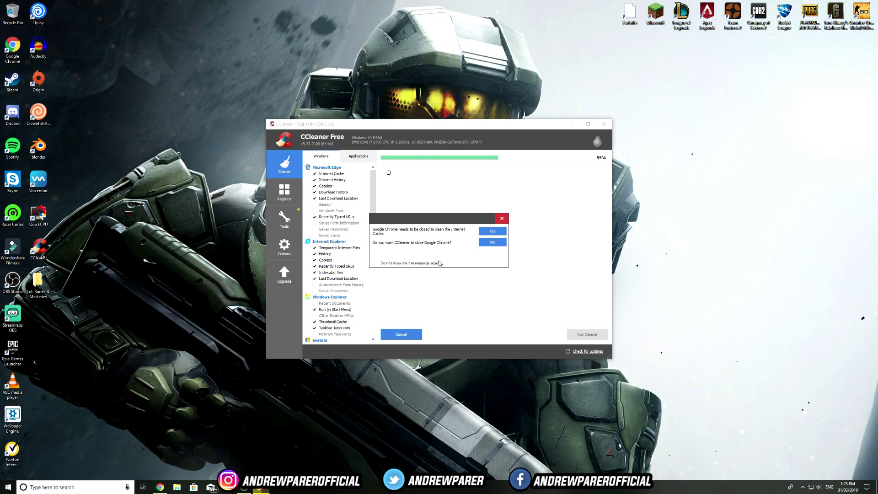
click(492, 243)
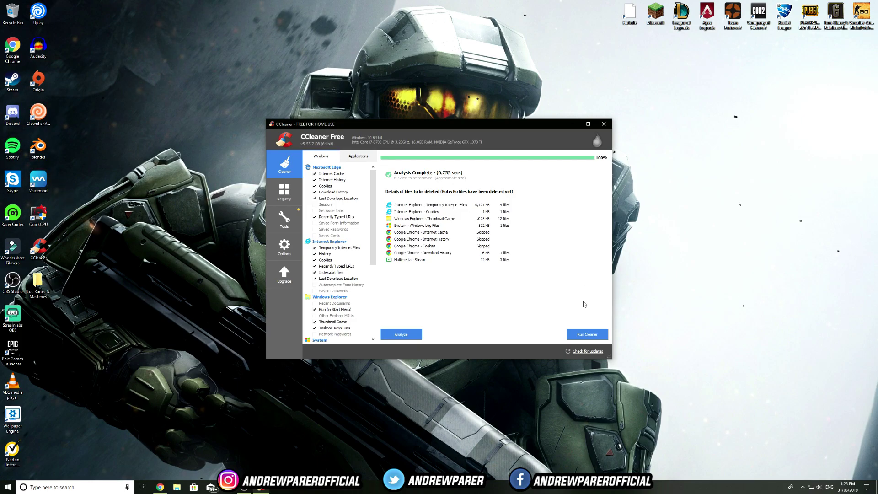
Run the cleaner on the analyzed files, keeping Google Chrome open, and close CCleaner.
click(588, 334)
click(492, 231)
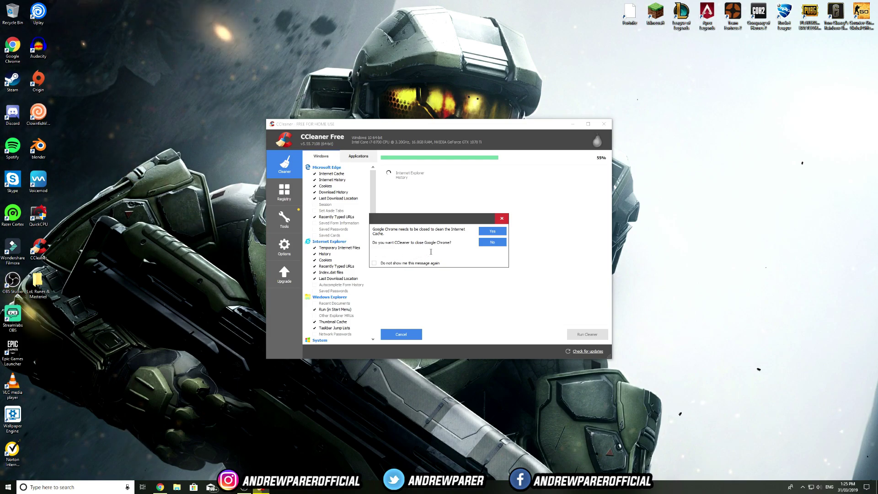
click(503, 243)
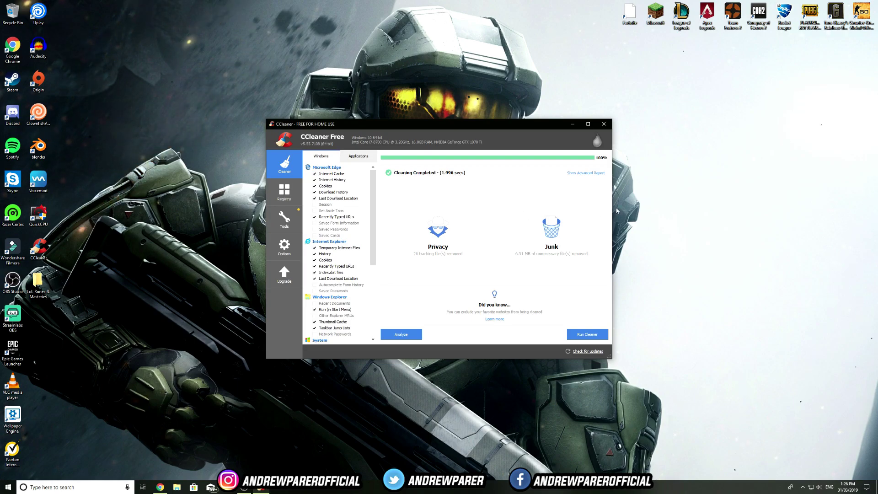
click(605, 124)
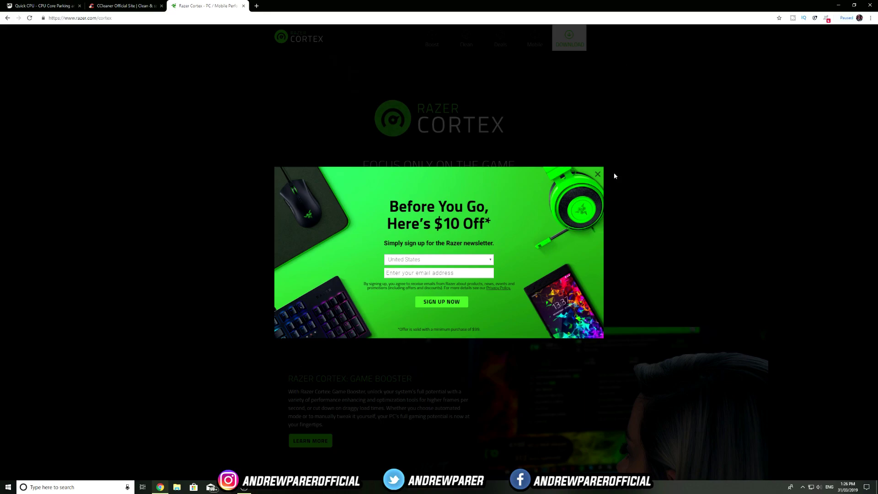
Dismiss the newsletter offer on the Razer Cortex page in Chrome and look through the product's features.
click(598, 174)
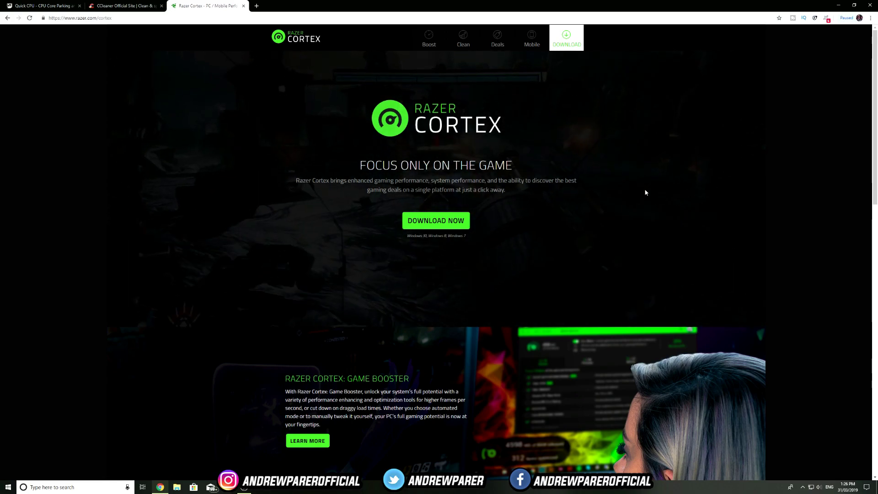
scroll(643, 187, down, 4)
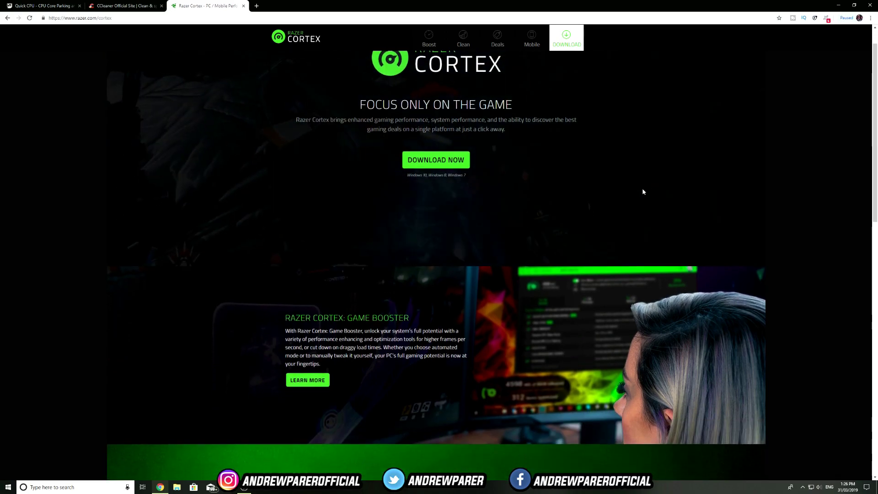
scroll(643, 191, down, 10)
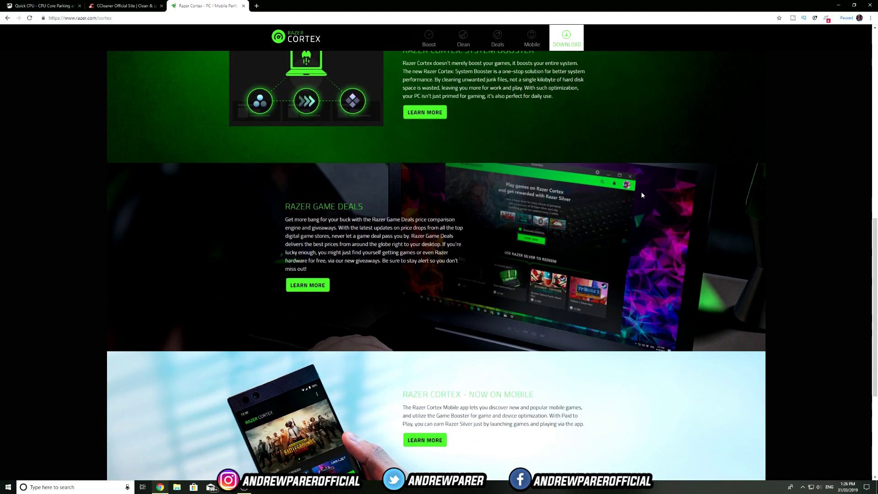
scroll(641, 196, up, 13)
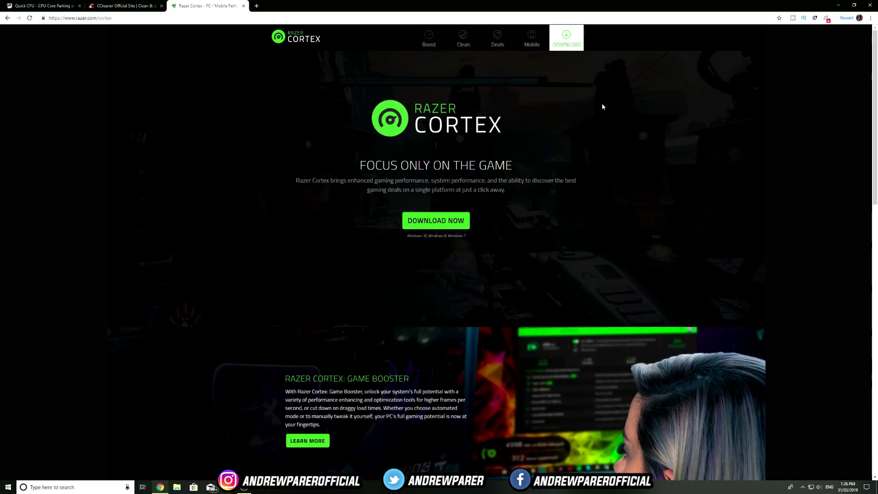
Start downloading the Razer Cortex installer and pause the download.
click(568, 39)
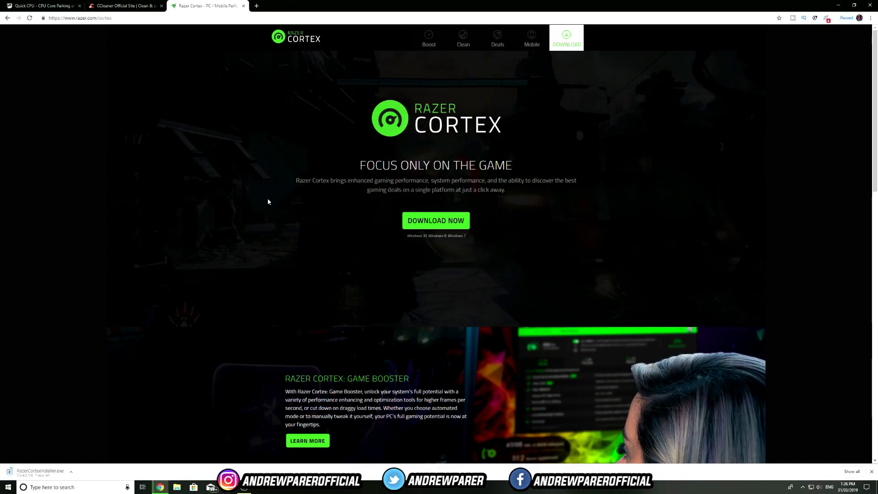
click(71, 471)
click(90, 441)
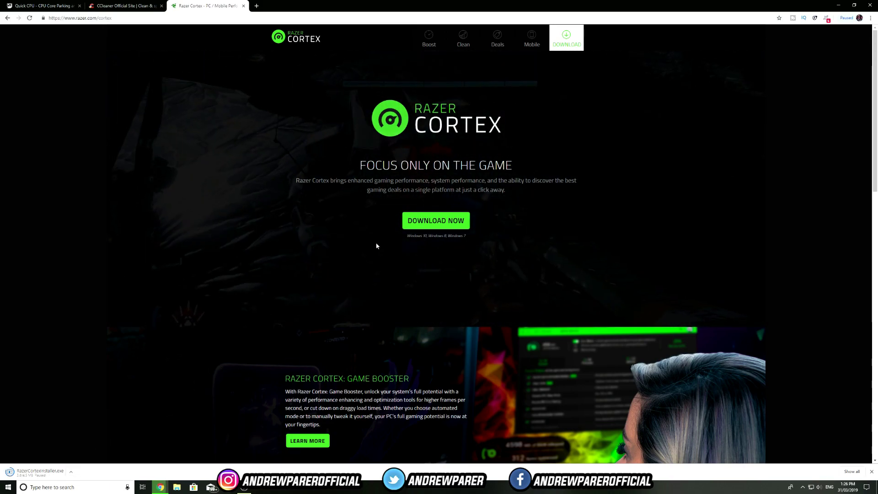
Minimize Chrome, search Windows for "razer co" and launch the installed Razer Cortex desktop app.
click(839, 4)
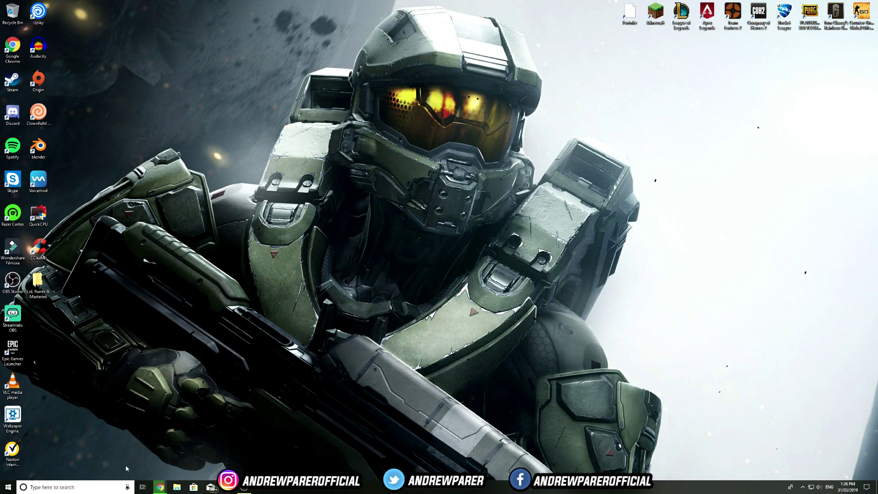
click(103, 488)
text(razer co)
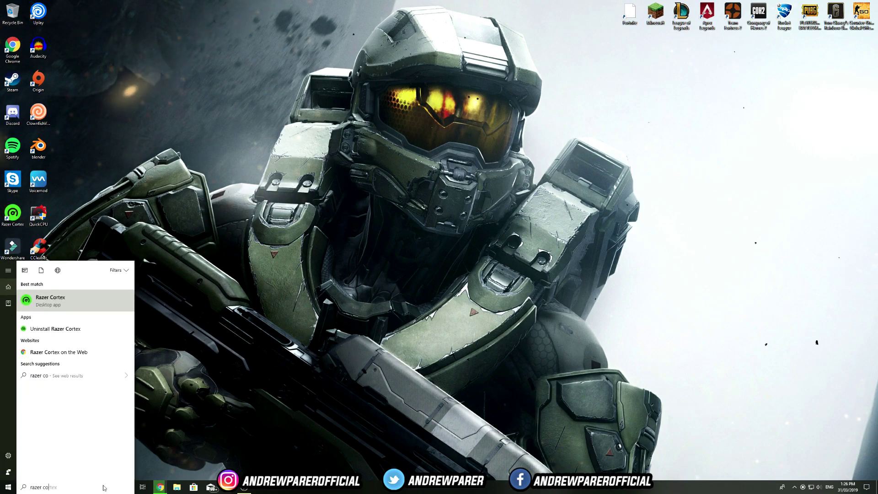
key(Escape)
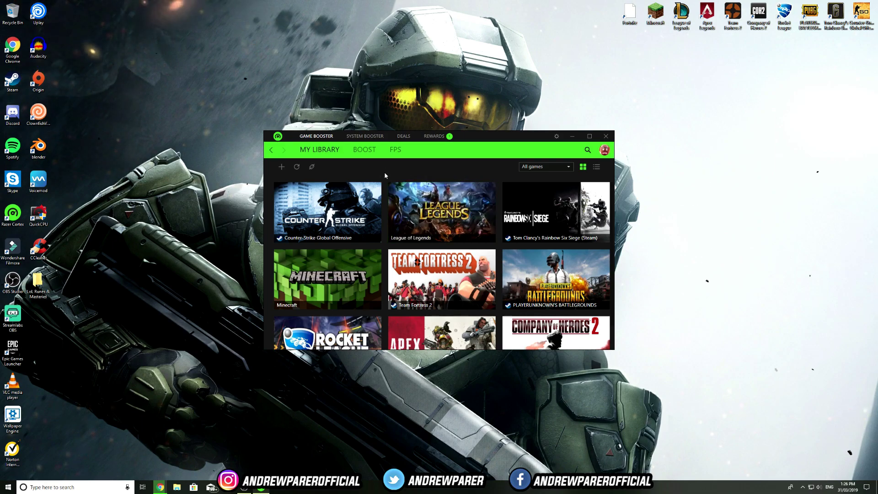
Look through the System Booster, Deals and Rewards sections and return to the Game Booster library.
click(365, 137)
click(404, 137)
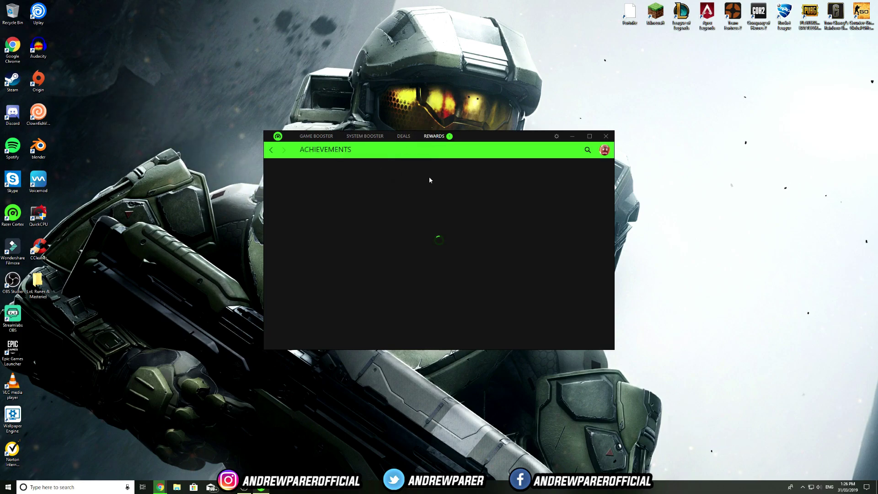
click(316, 136)
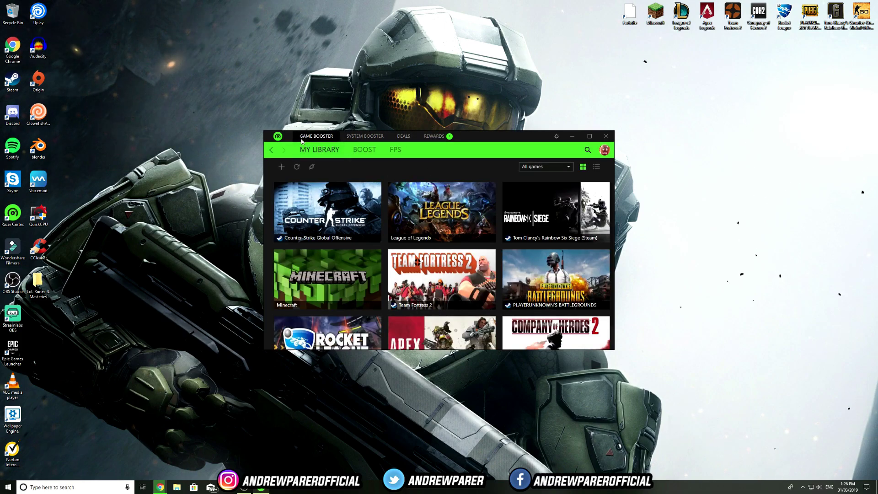
click(362, 137)
click(316, 137)
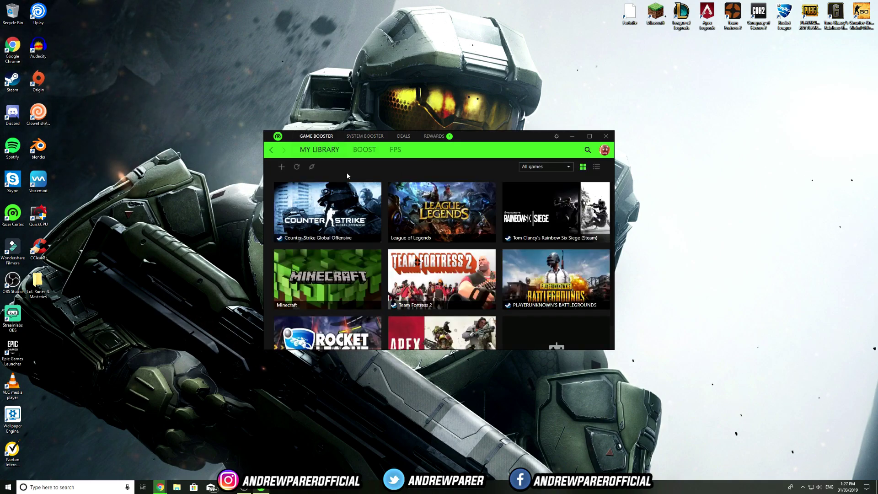
mouse_move(358, 190)
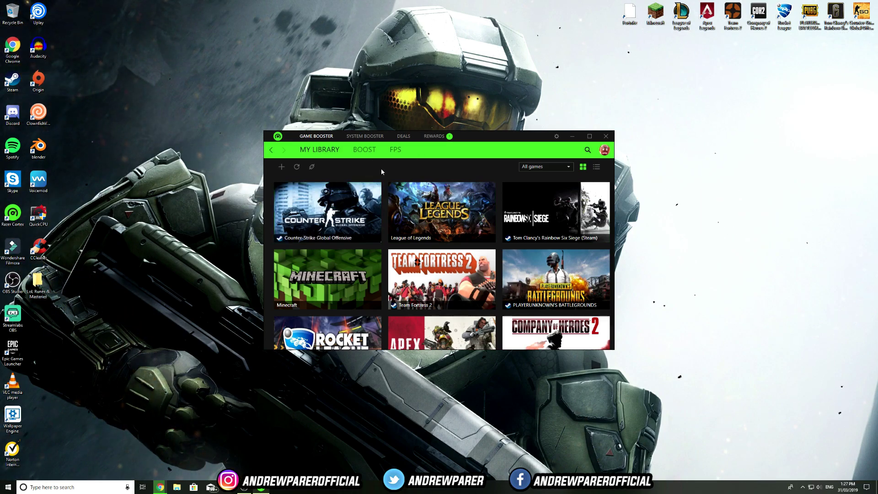
mouse_move(338, 215)
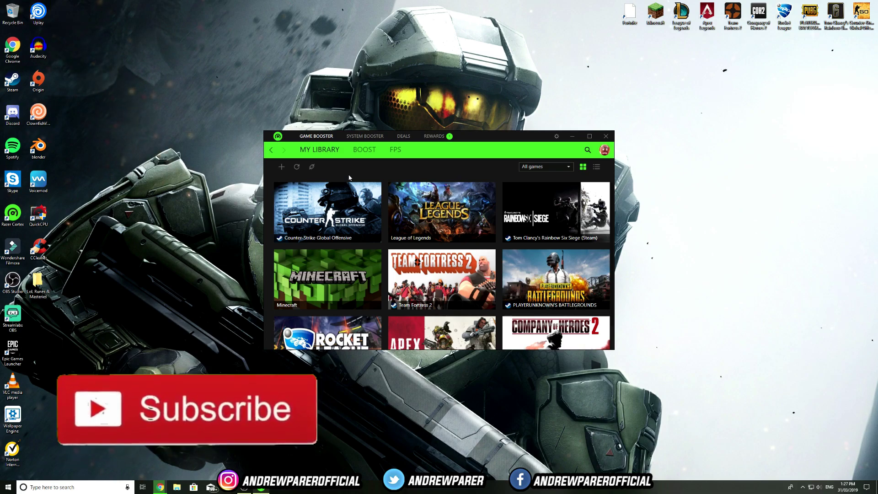
Review Game Booster's special boost items and FPS overlay settings, and return to the game library.
click(360, 150)
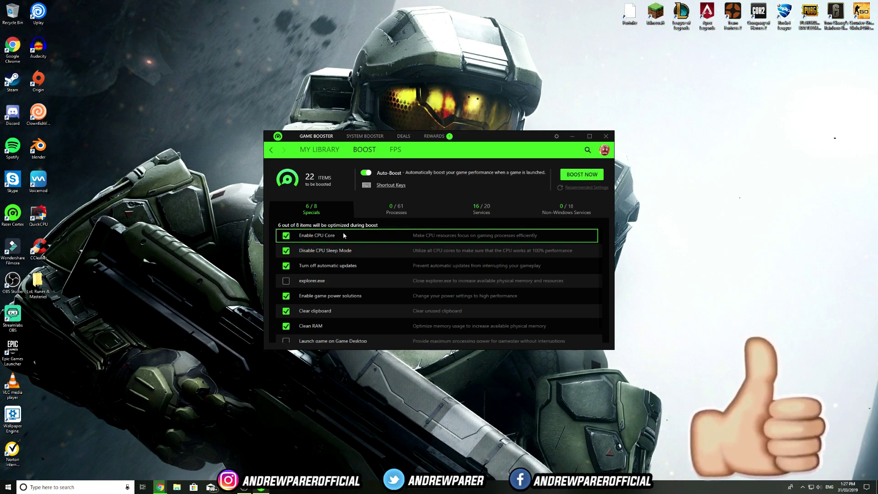
scroll(325, 256, down, 1)
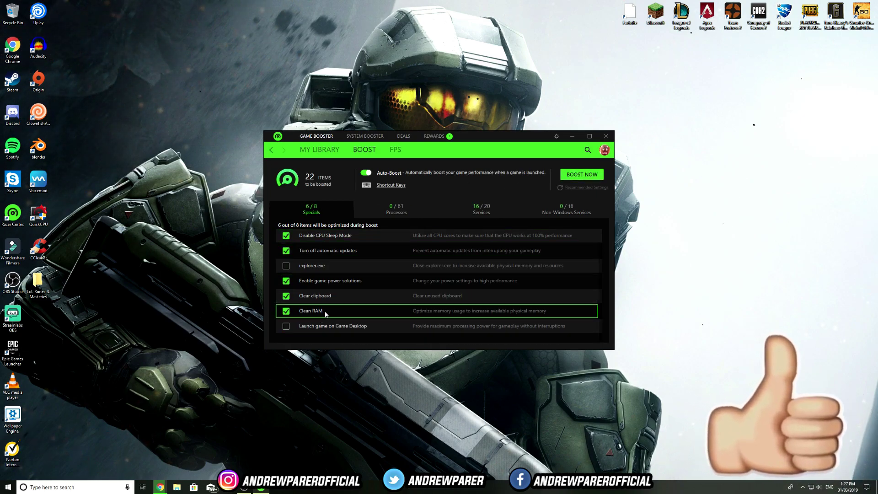
scroll(326, 314, up, 1)
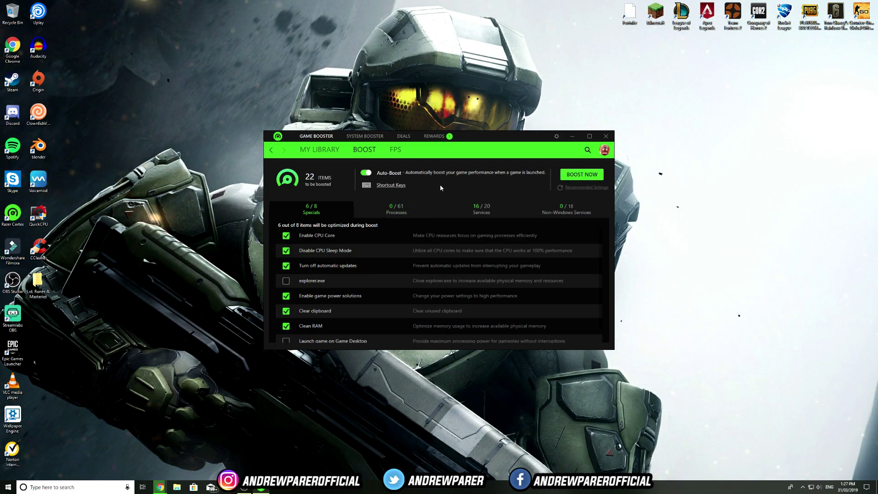
click(396, 150)
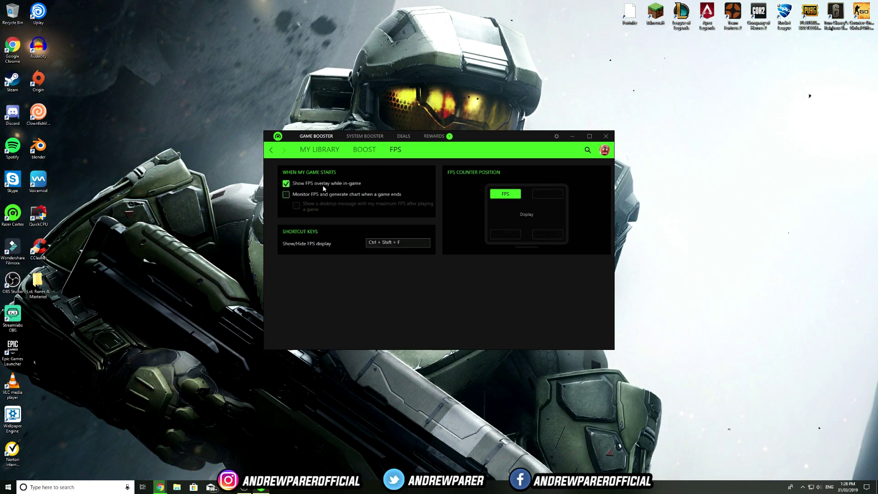
click(330, 151)
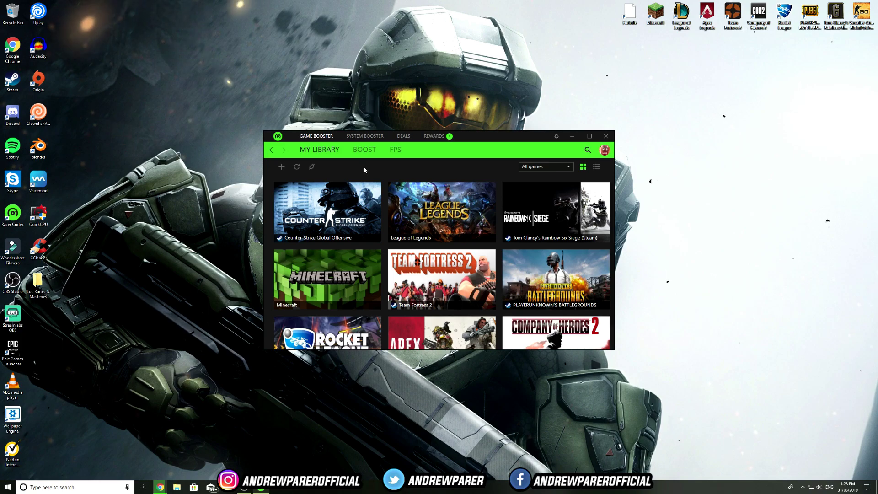
Check the PC's hardware details in System Booster's My Rig and return to the Optimize page.
click(366, 136)
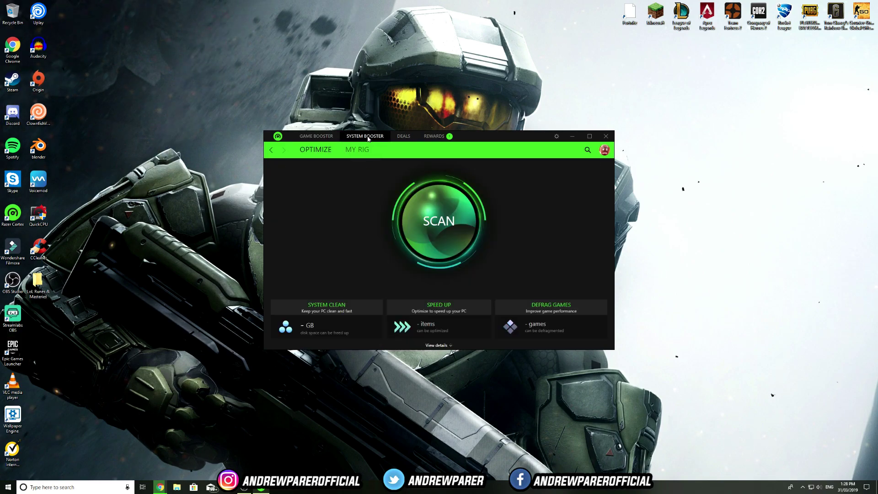
click(358, 153)
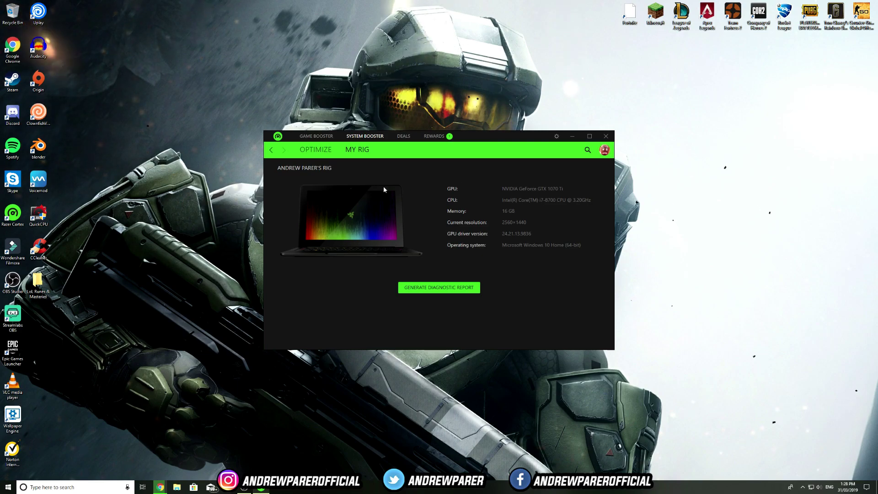
click(322, 153)
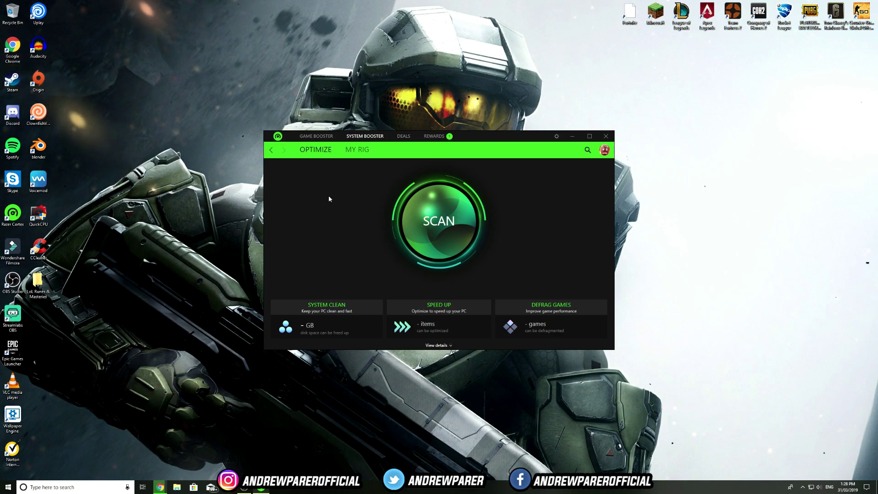
Scan the PC with System Booster and optimize the System Clean and Speed Up items without defragmenting games.
click(446, 213)
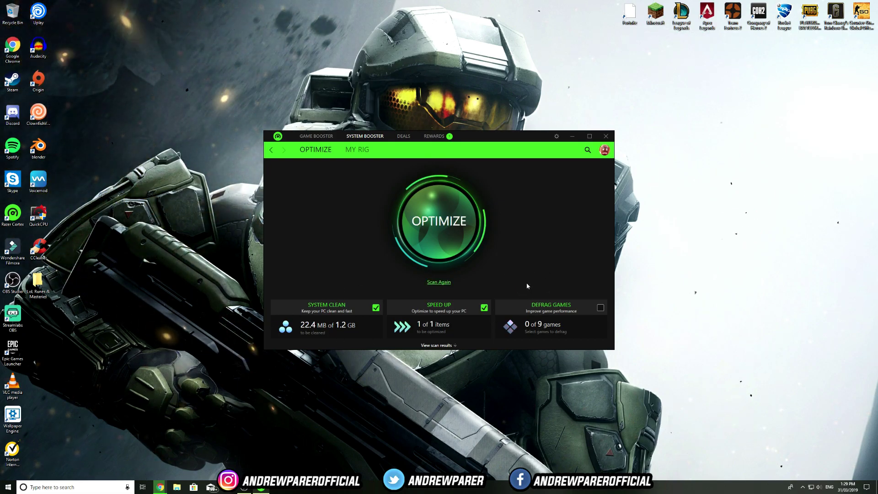
key(Return)
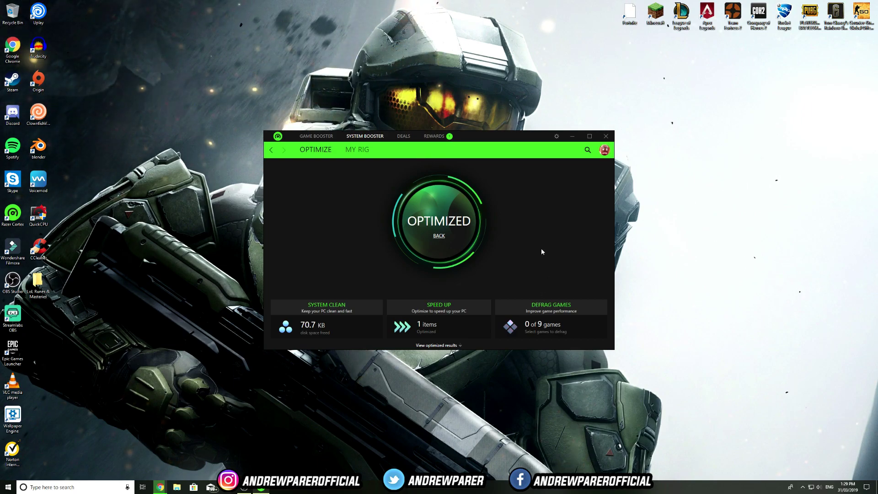
click(440, 237)
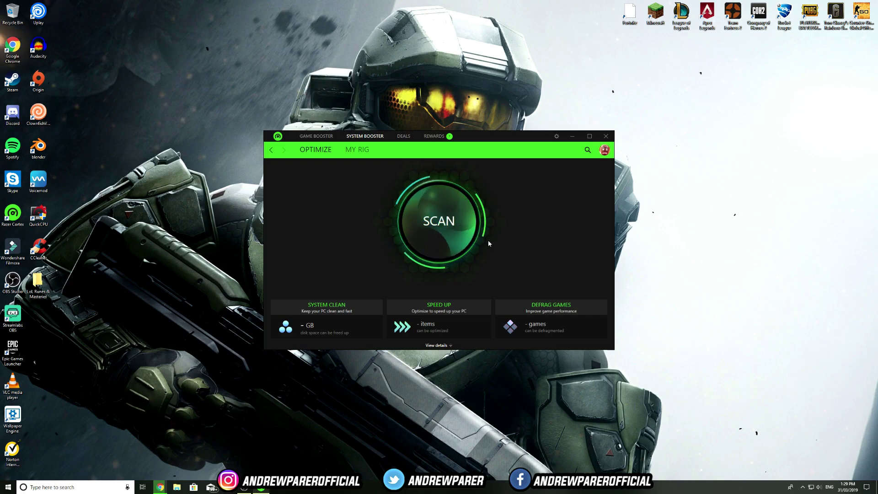
Return to the Game Booster game library and close Razer Cortex.
click(316, 136)
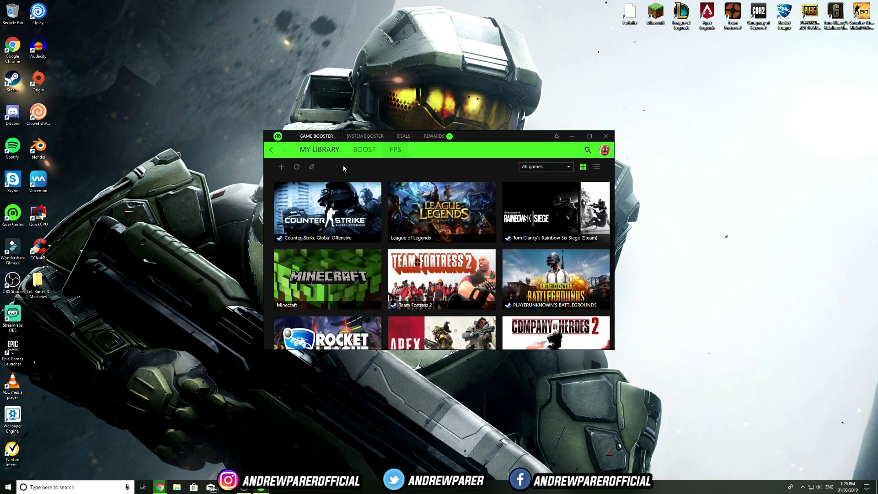
click(365, 136)
click(316, 136)
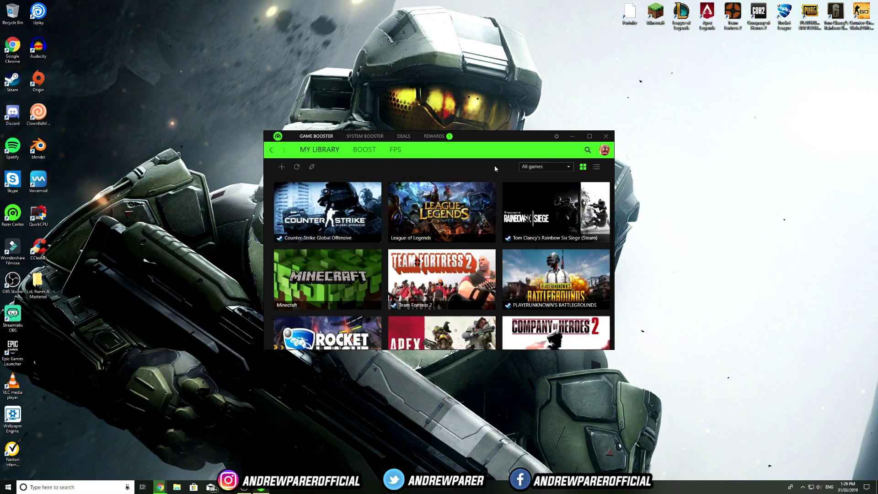
mouse_move(474, 211)
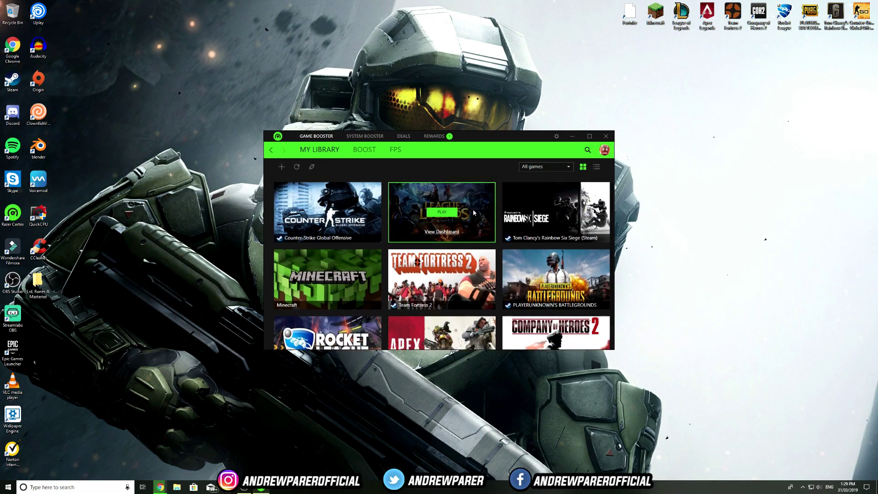
click(606, 137)
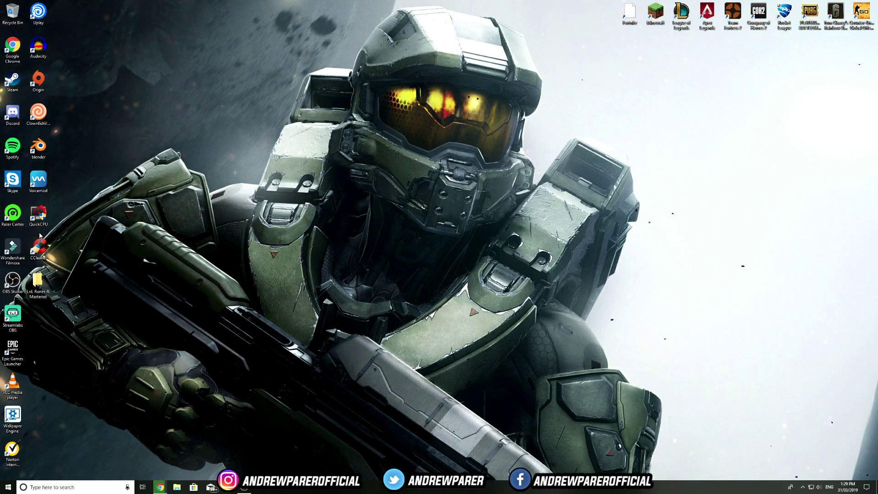
Launch Quick CPU and look through its web page in Chrome down to the download and release history.
double_click(37, 215)
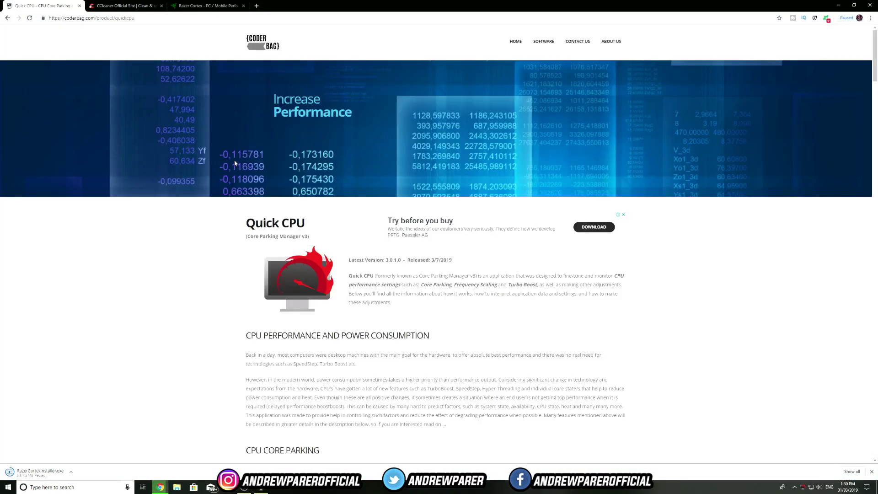
scroll(131, 297, down, 20)
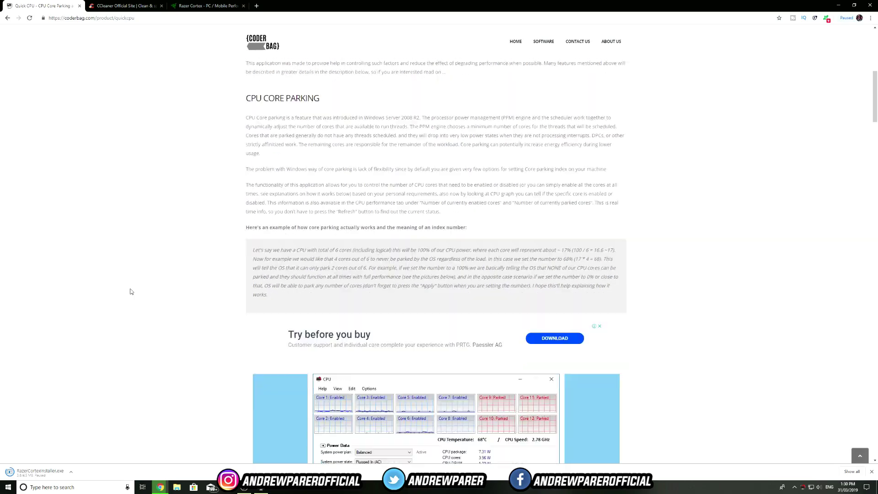
scroll(136, 301, down, 20)
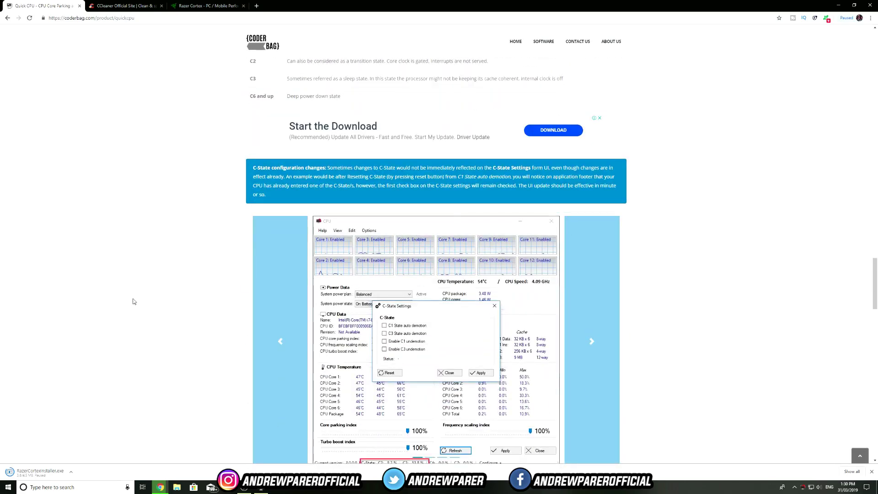
scroll(132, 293, down, 1)
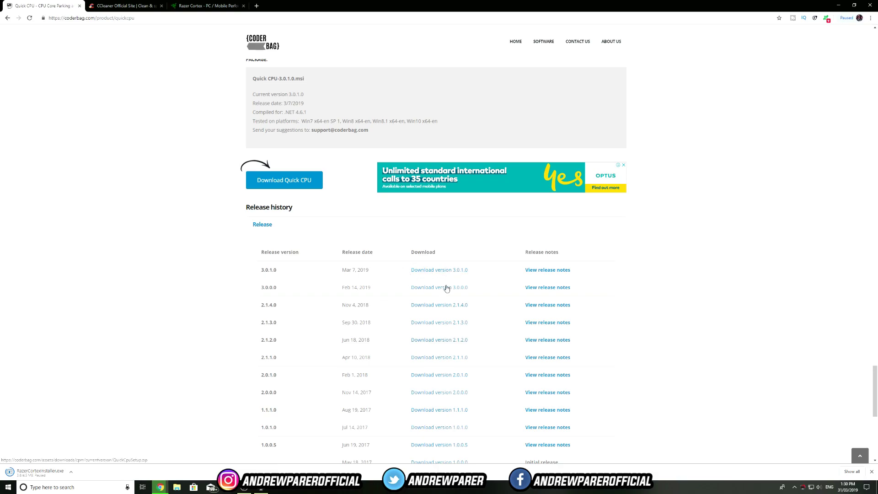
click(844, 3)
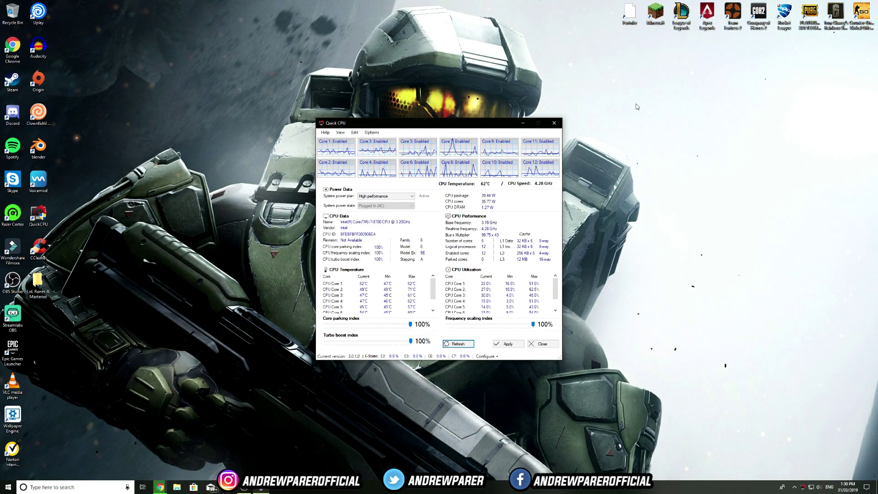
Apply Quick CPU's High performance plan with core parking, frequency scaling and turbo boost at 100%, and close the program.
drag(452, 128, 441, 133)
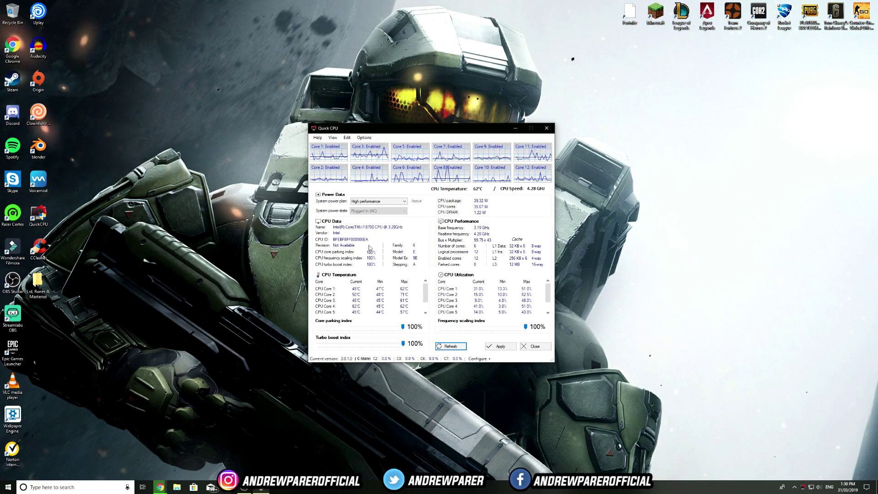
click(500, 346)
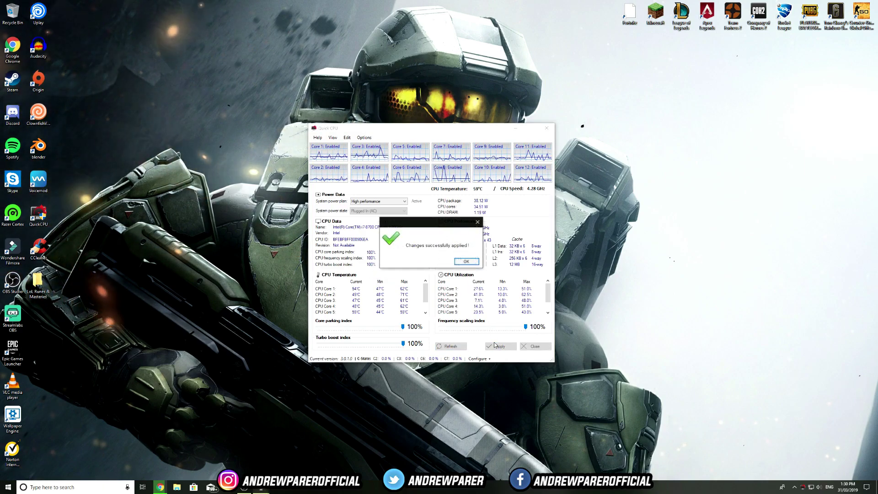
click(463, 261)
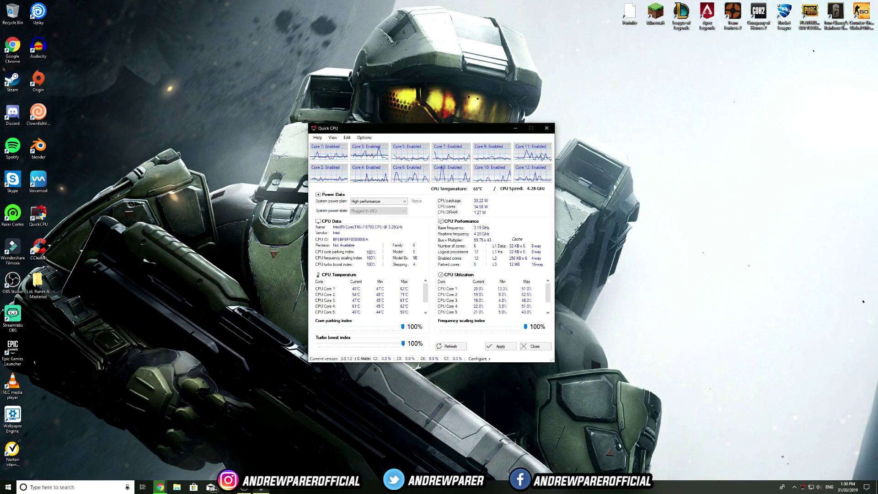
click(552, 129)
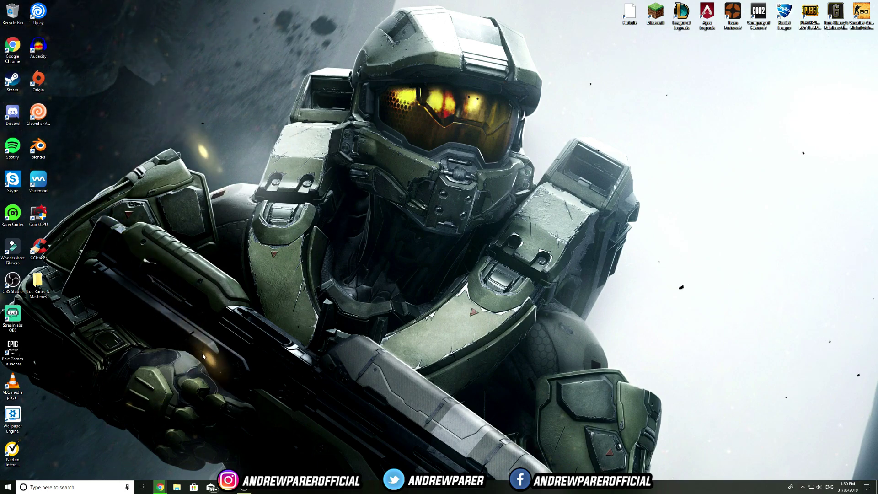
Search Windows for "msconf" and open System Configuration.
click(70, 488)
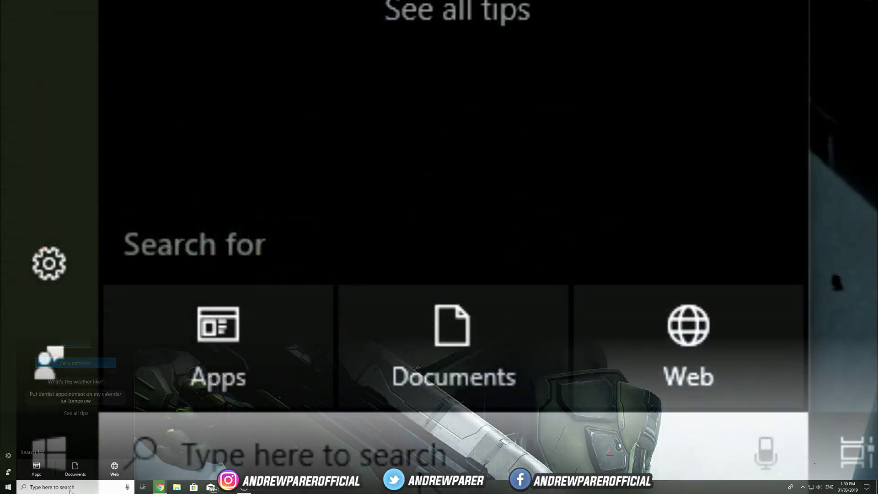
text(msconf)
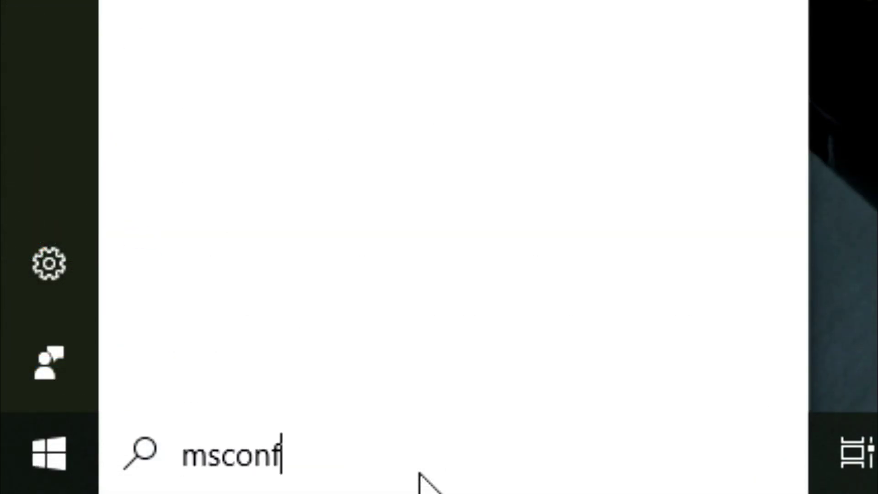
key(Return)
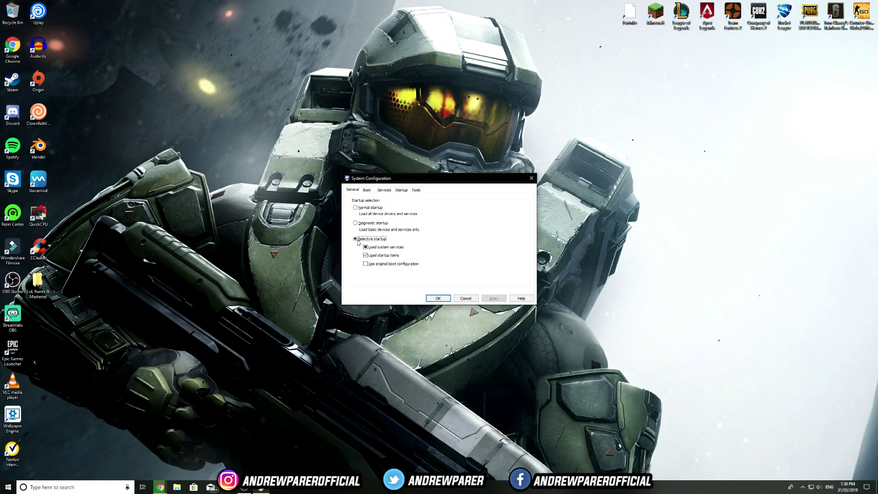
Set the Windows 10 boot timeout to 3 seconds in System Configuration and apply it.
click(370, 190)
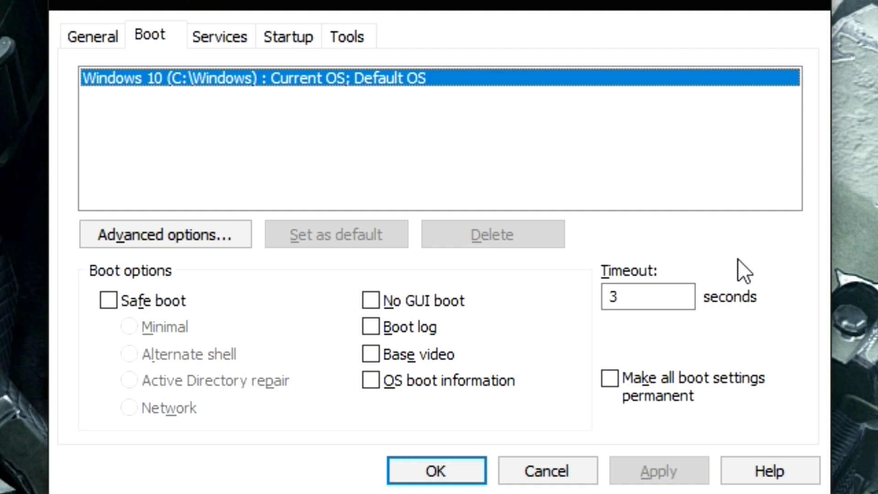
click(661, 293)
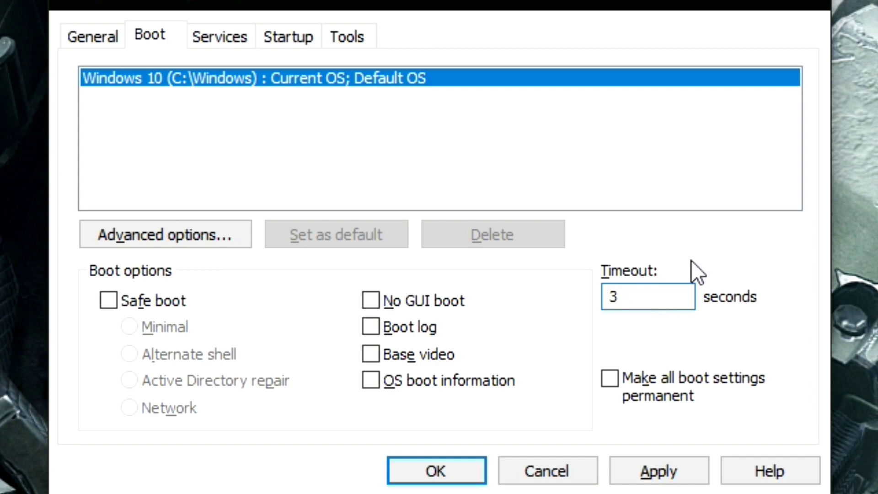
text(0)
click(696, 472)
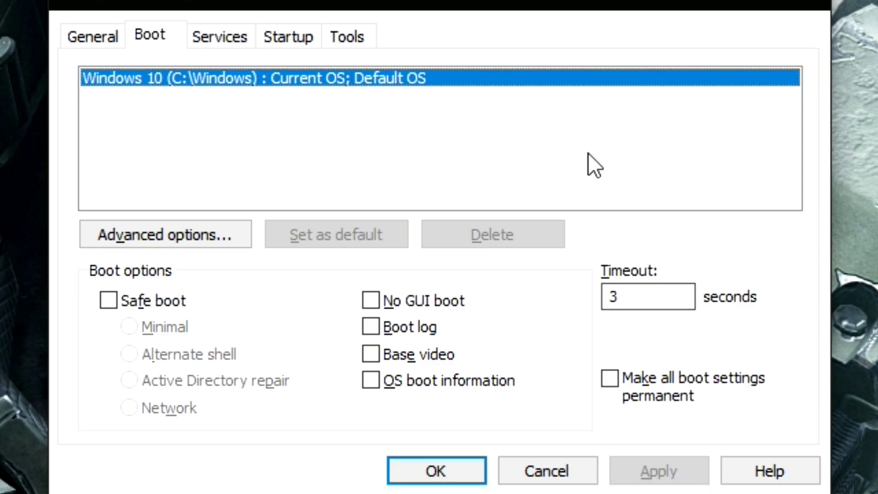
Hide all Microsoft services and review which of the remaining services are enabled or disabled.
click(229, 46)
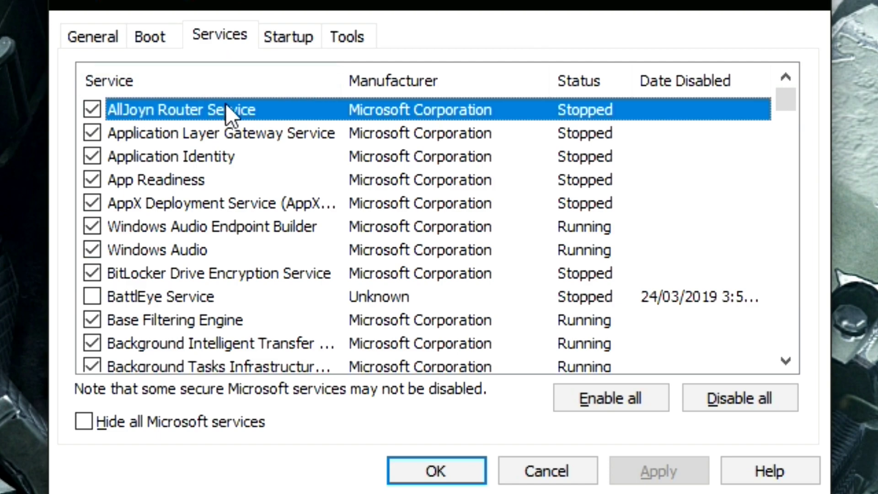
click(142, 423)
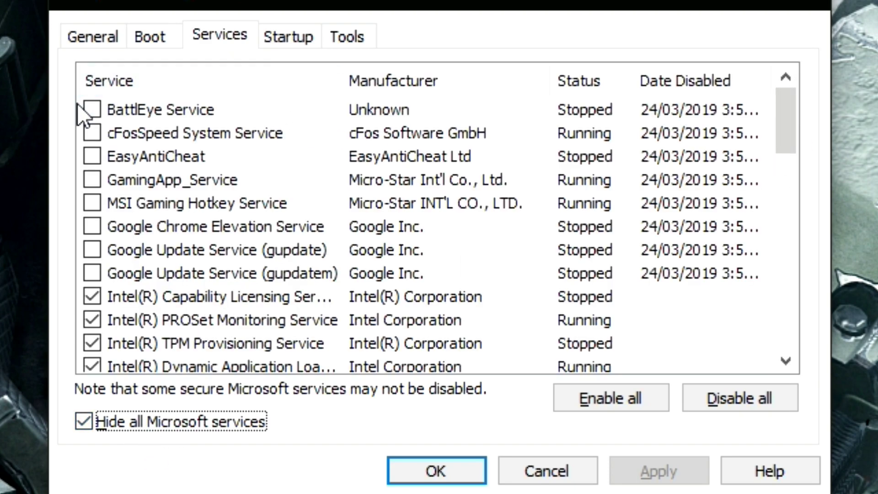
drag(788, 116, 760, 90)
drag(771, 119, 773, 193)
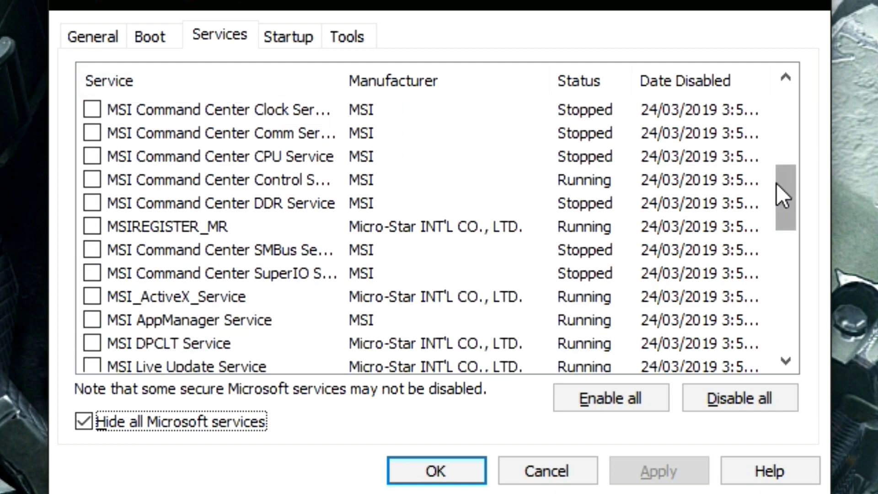
drag(778, 193, 790, 316)
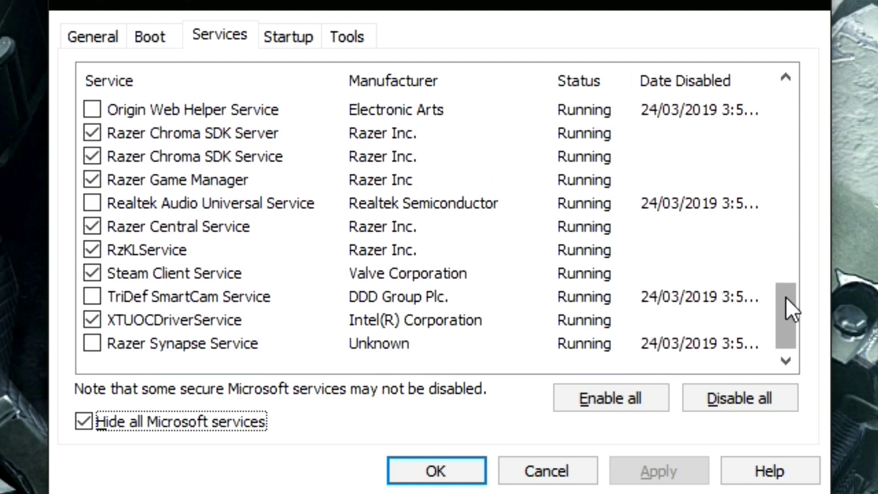
drag(794, 304, 755, 114)
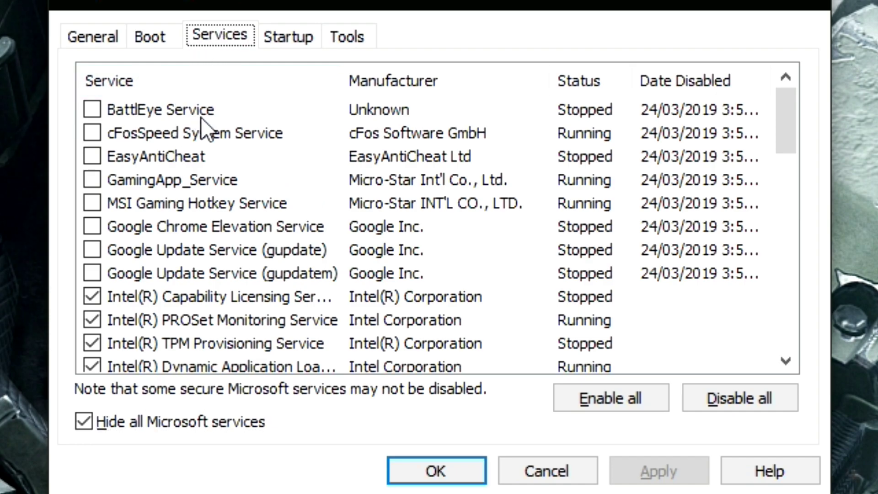
Open Task Manager's startup list from System Configuration and review each program's status and startup impact.
click(292, 34)
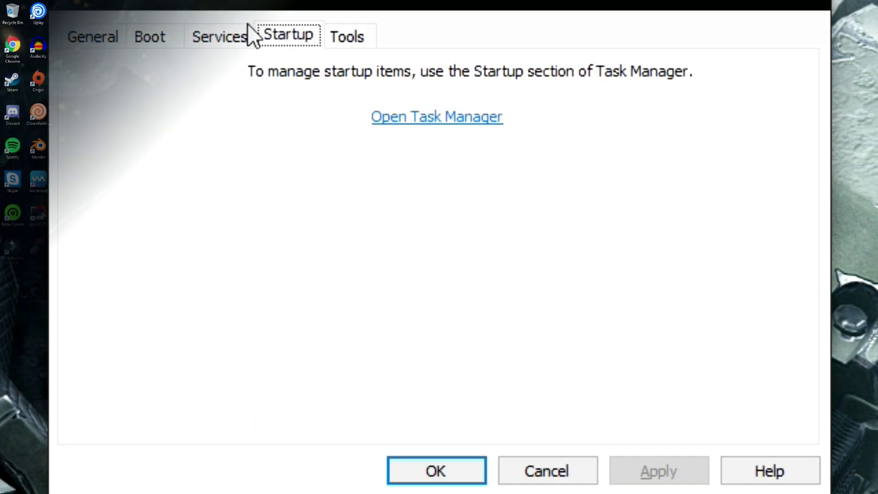
click(438, 116)
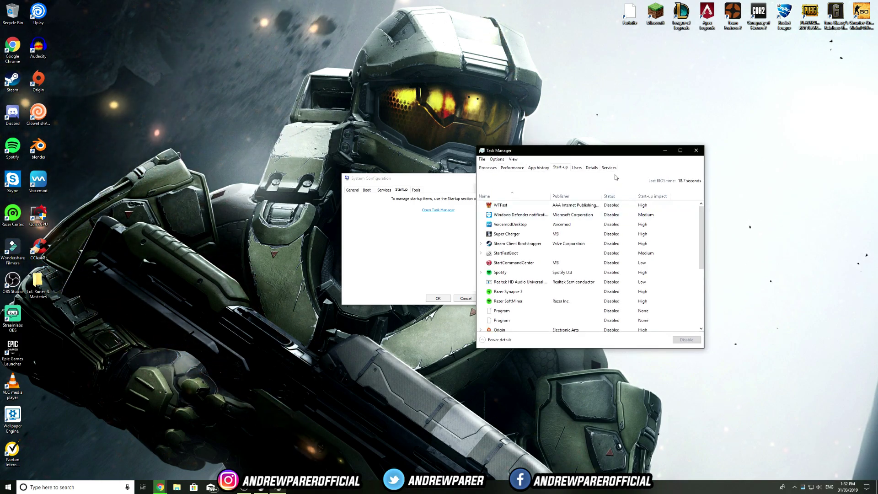
scroll(536, 220, down, 1)
scroll(535, 220, down, 2)
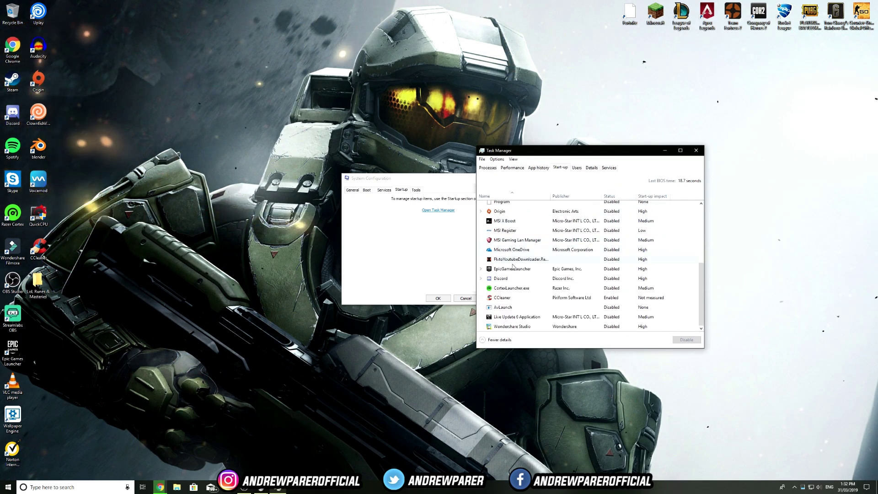
scroll(519, 326, up, 2)
scroll(519, 325, up, 1)
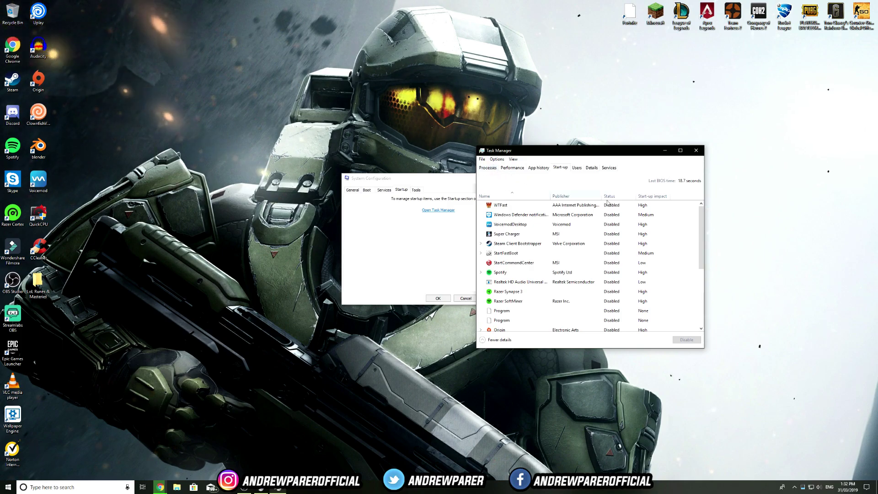
scroll(616, 213, down, 4)
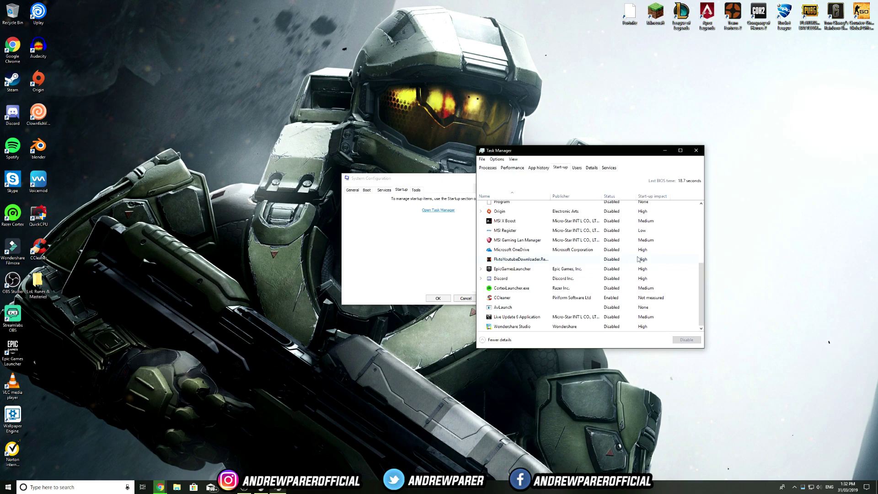
scroll(611, 238, up, 5)
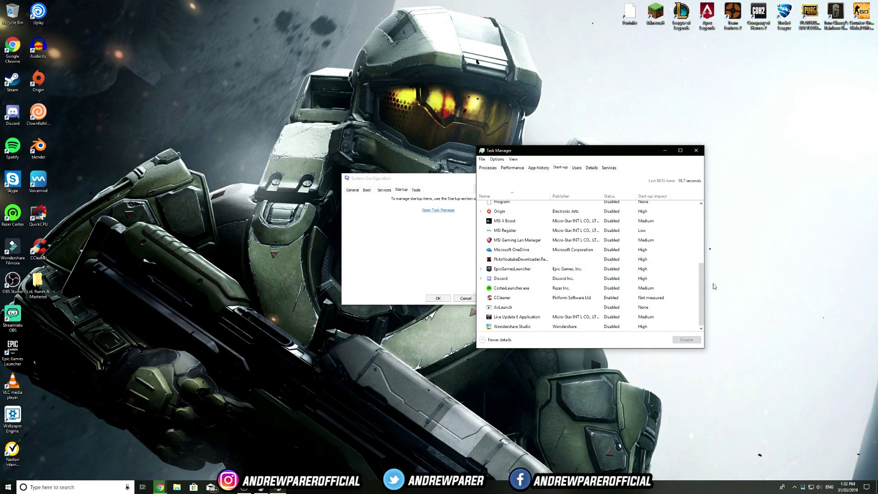
Enable the WTFast startup item and disable it again.
right_click(611, 207)
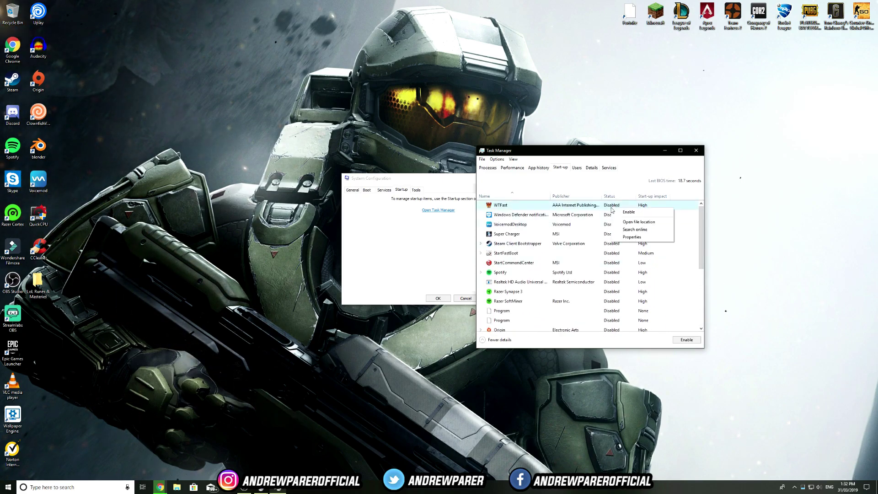
key(Escape)
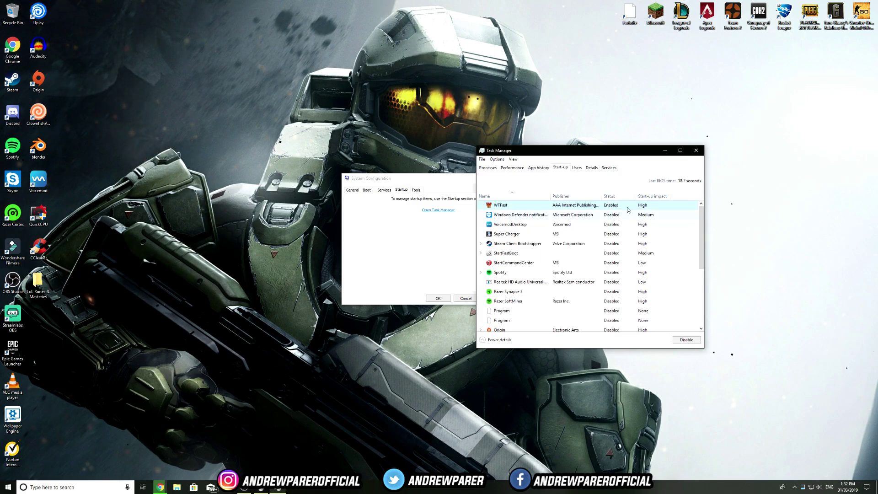
right_click(646, 205)
key(Escape)
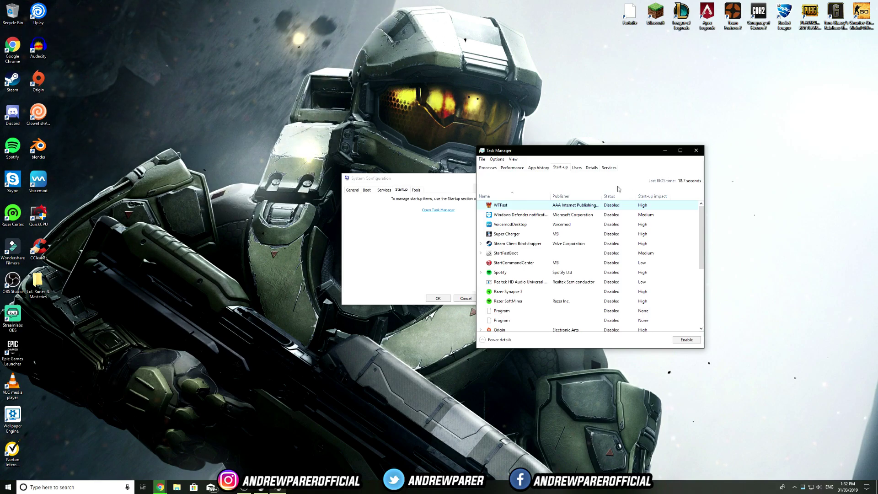
Look through the startup programs once more and close Task Manager.
drag(702, 226, 703, 296)
drag(703, 296, 700, 217)
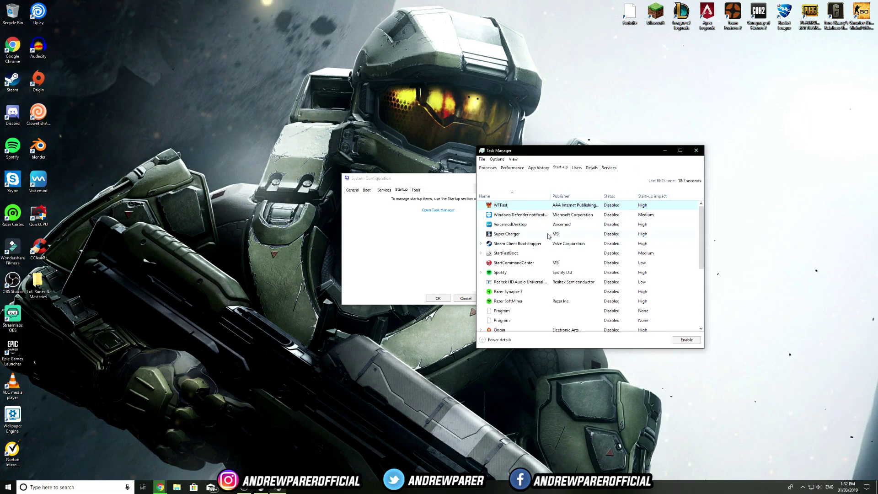
click(696, 150)
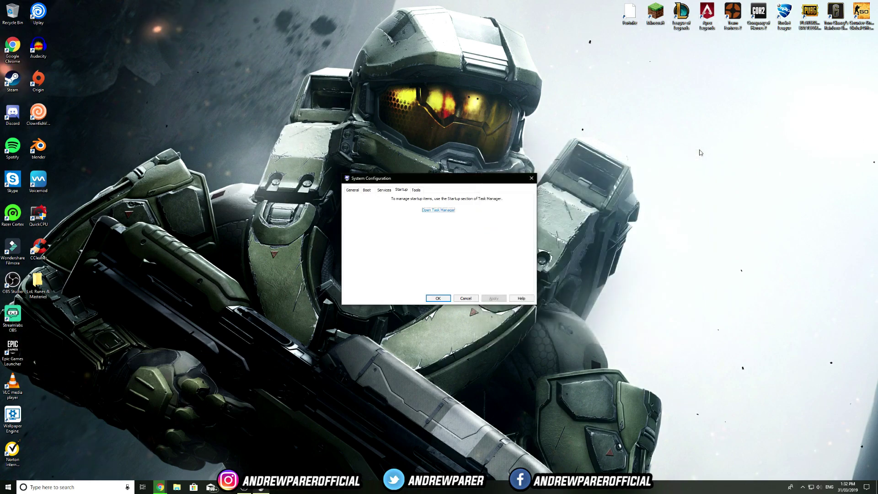
Launch the Change UAC Settings tool, try the notification levels and confirm Never notify.
click(416, 189)
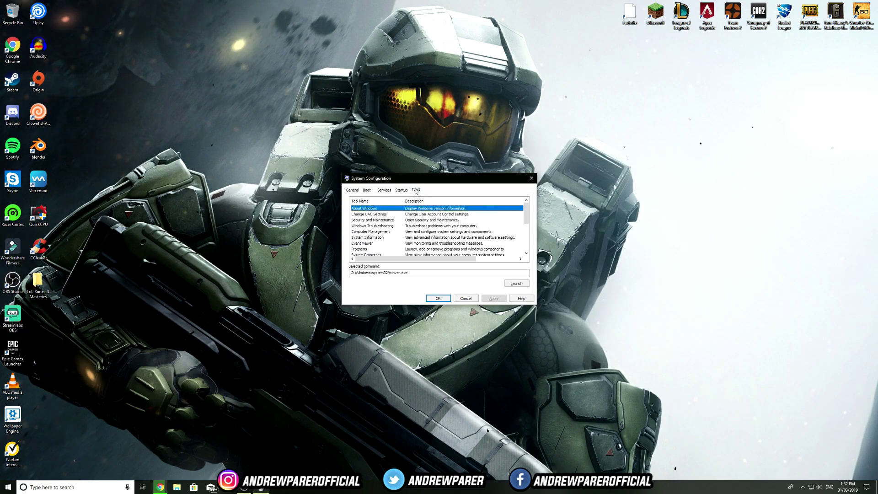
click(382, 214)
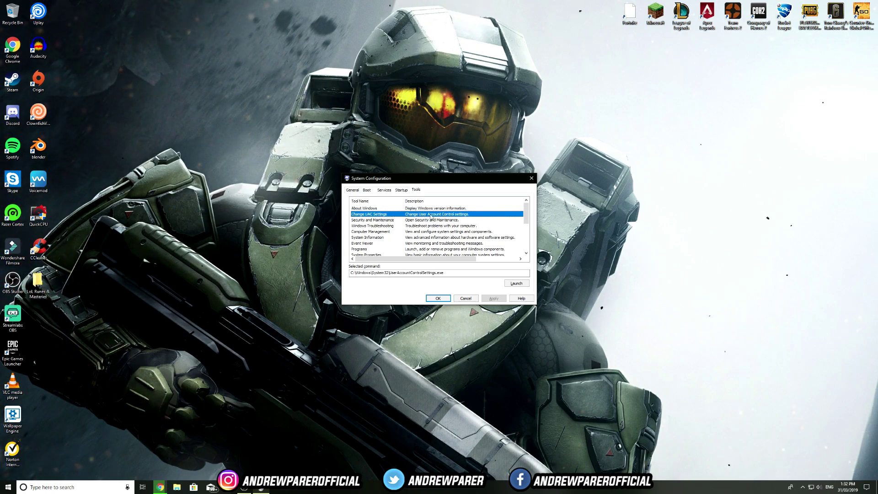
click(517, 285)
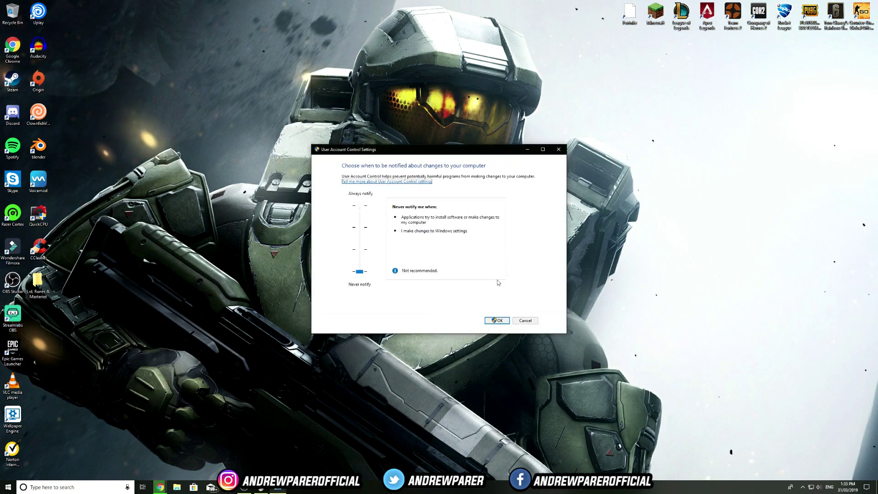
click(362, 231)
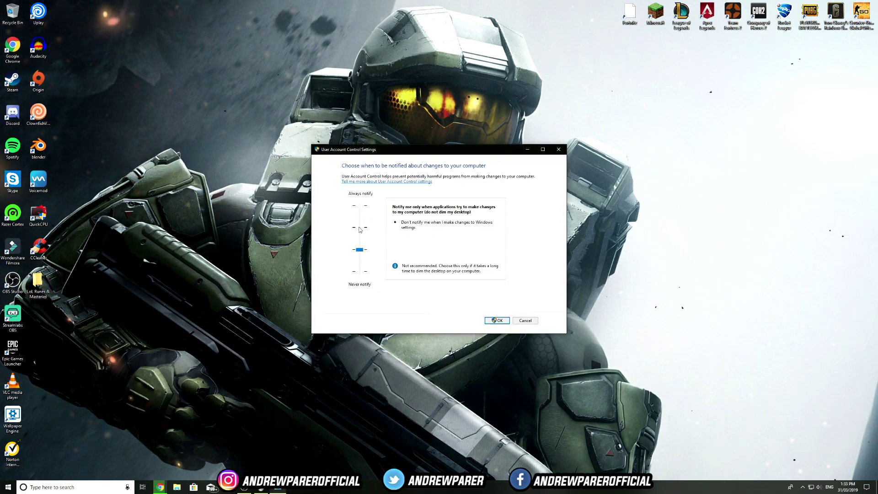
click(361, 209)
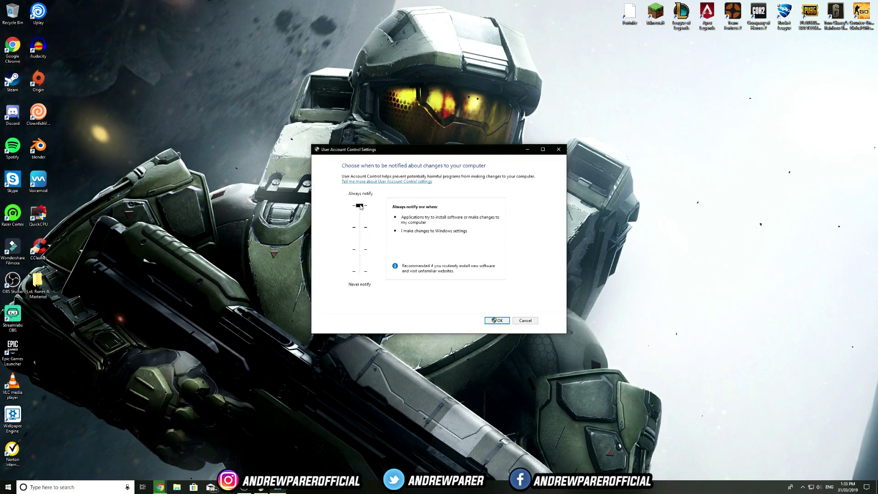
click(361, 234)
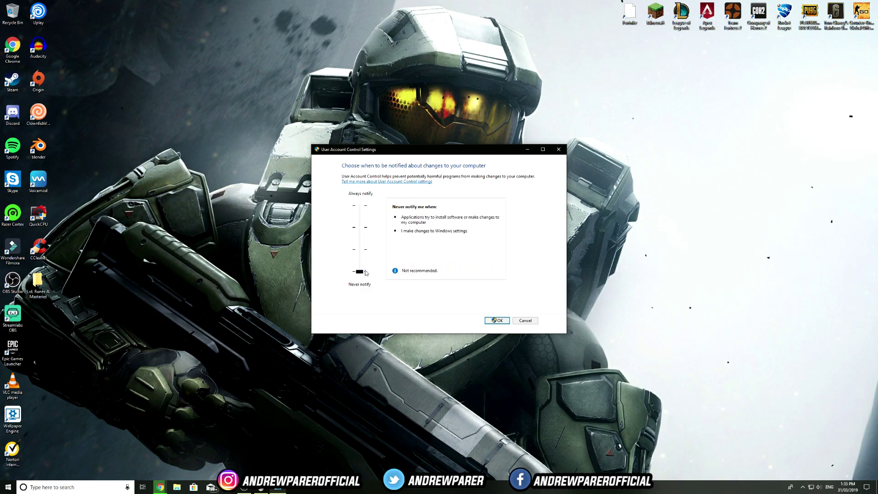
click(497, 321)
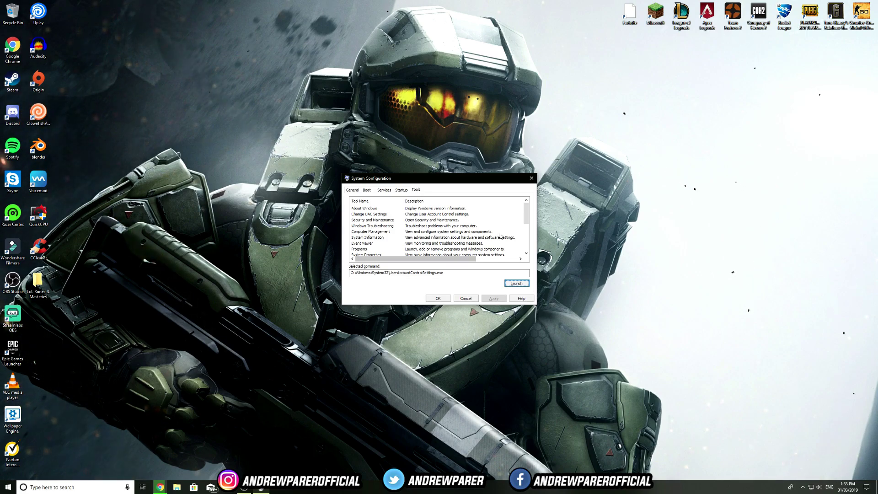
Launch the System Properties tool, open the advanced system settings and check the system protection configuration of New Volume (D:).
click(527, 254)
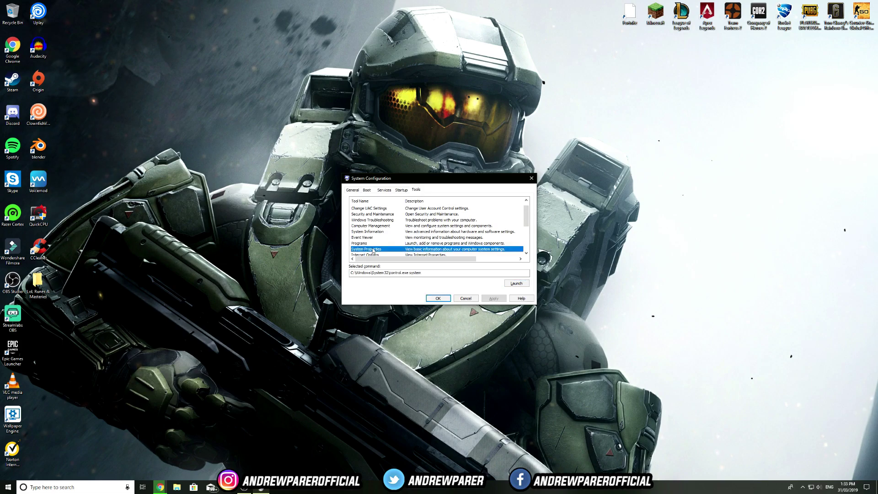
click(516, 283)
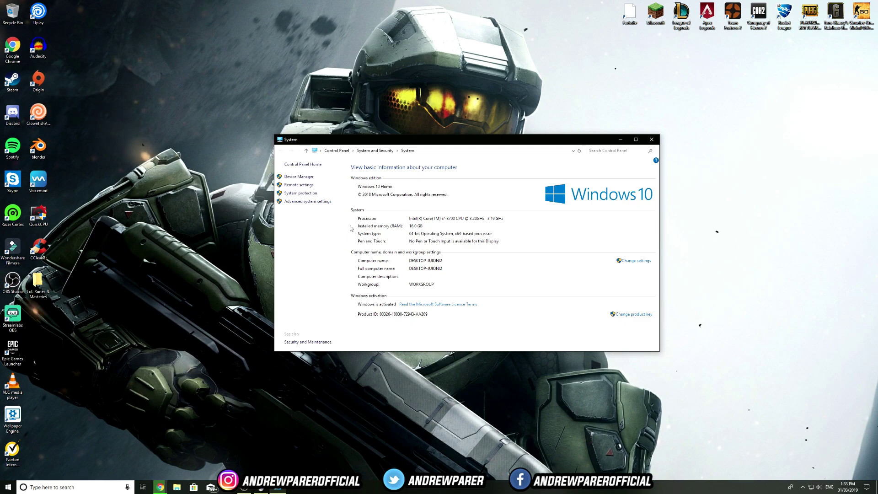
click(308, 201)
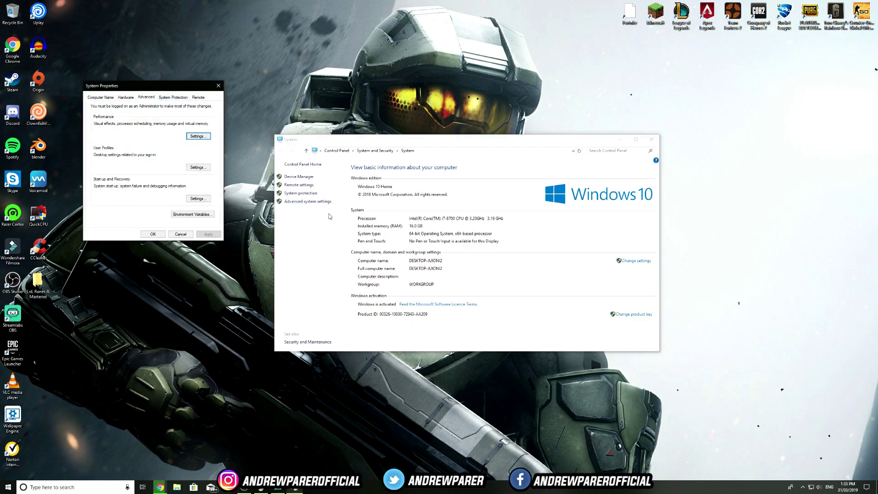
click(173, 98)
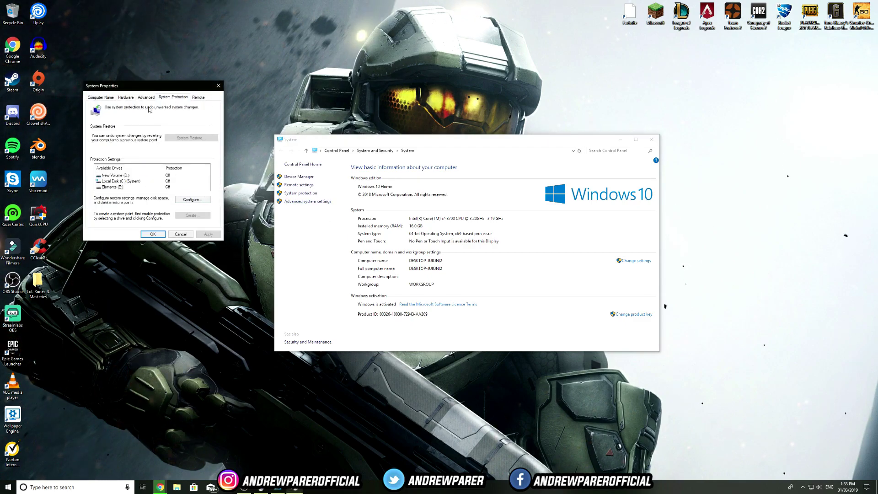
click(191, 200)
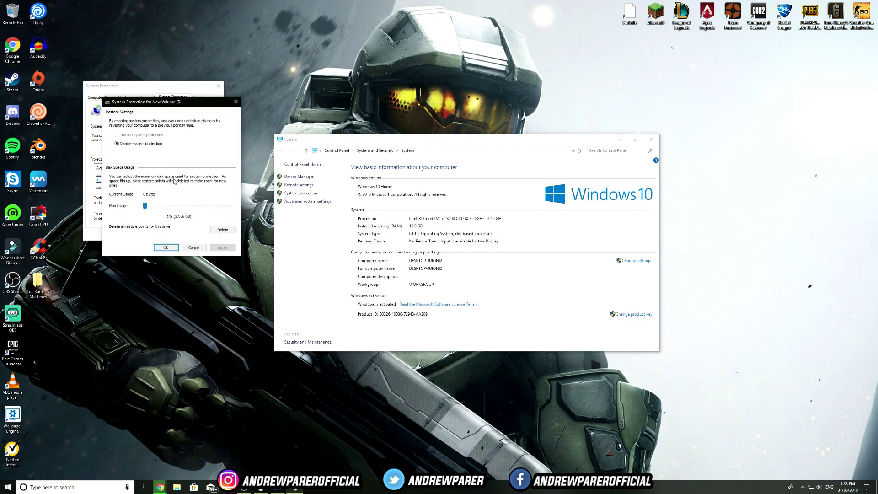
click(194, 247)
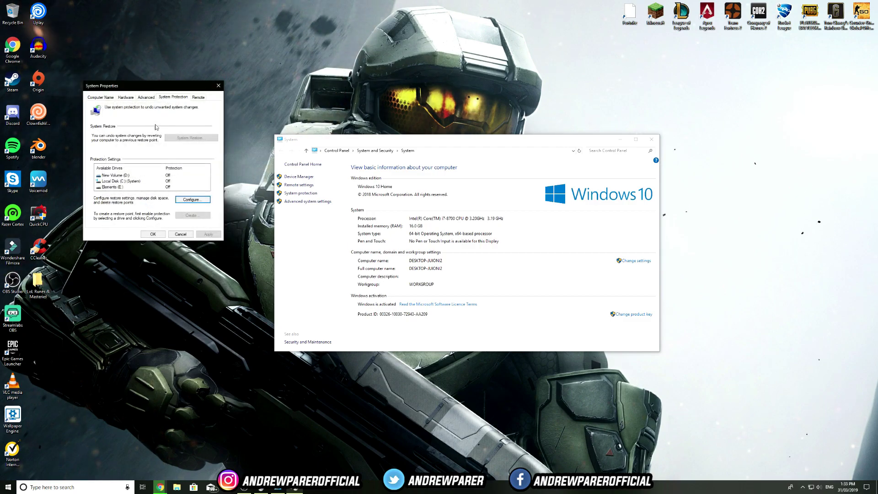
Check the custom visual effects in Performance Options, accept them and close the System Properties and System windows.
click(146, 97)
click(198, 136)
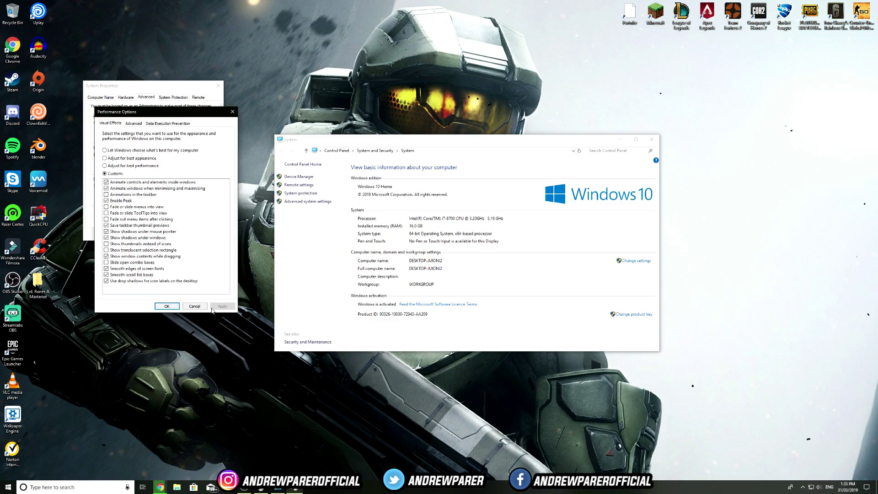
click(167, 306)
click(153, 233)
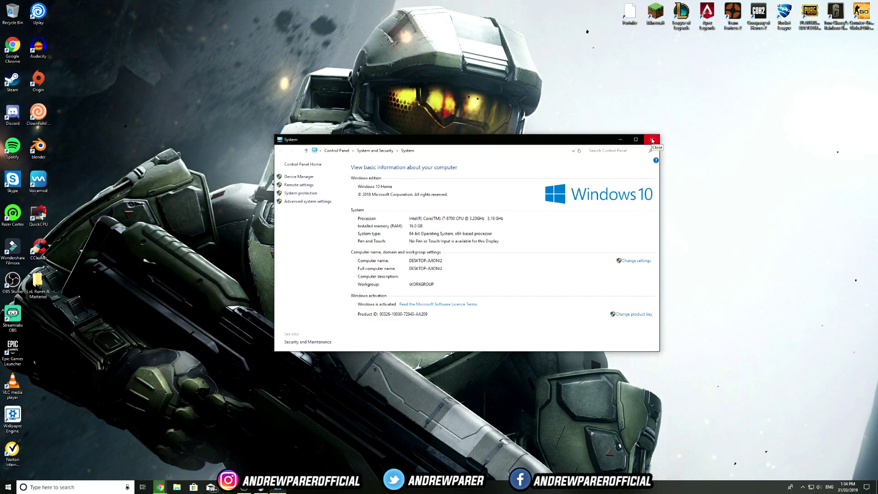
click(651, 140)
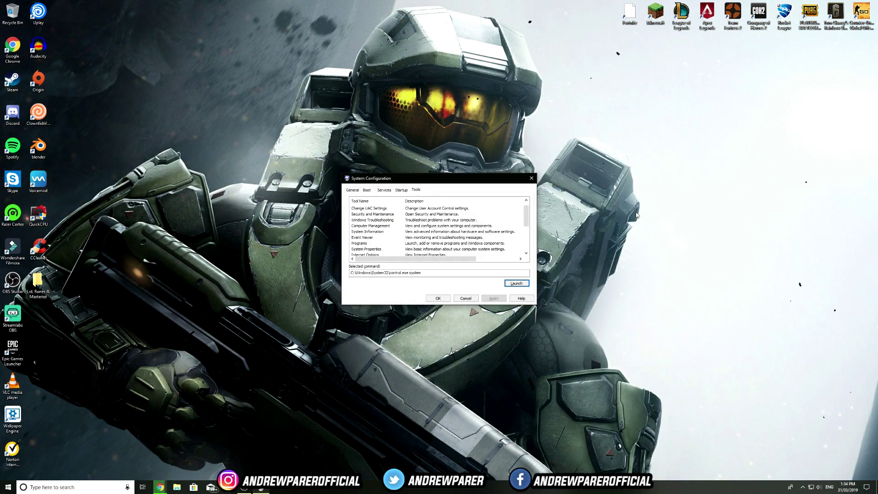
key(ctrl+Tab)
key(Escape)
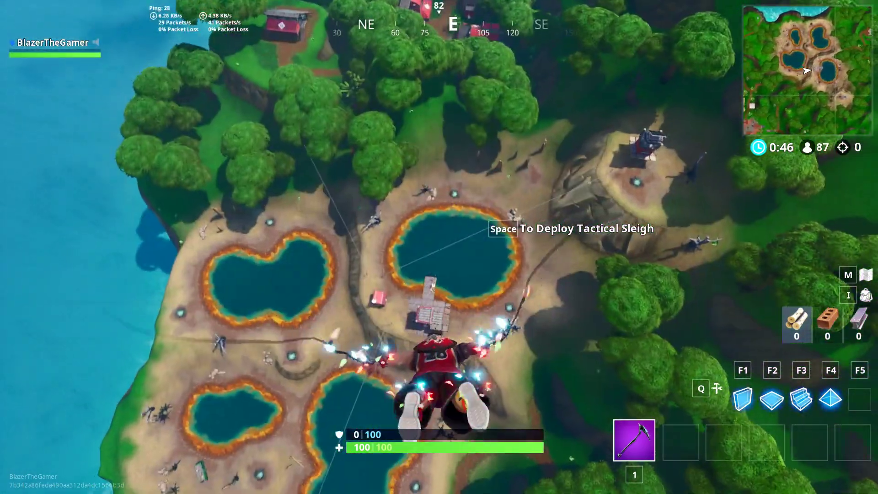
key(space)
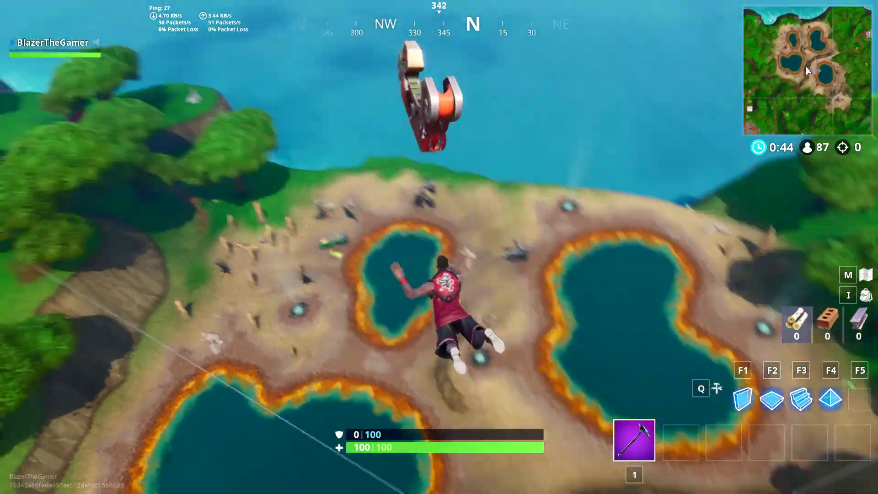